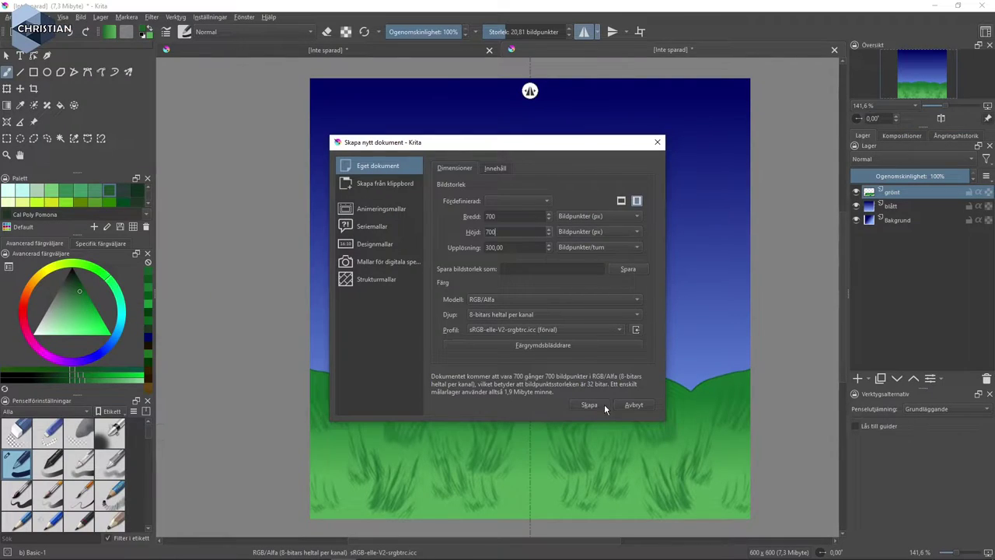
- Create the blank 700 × 700 document and add a paint layer named bg above Bakgrund
left_click(595, 405)
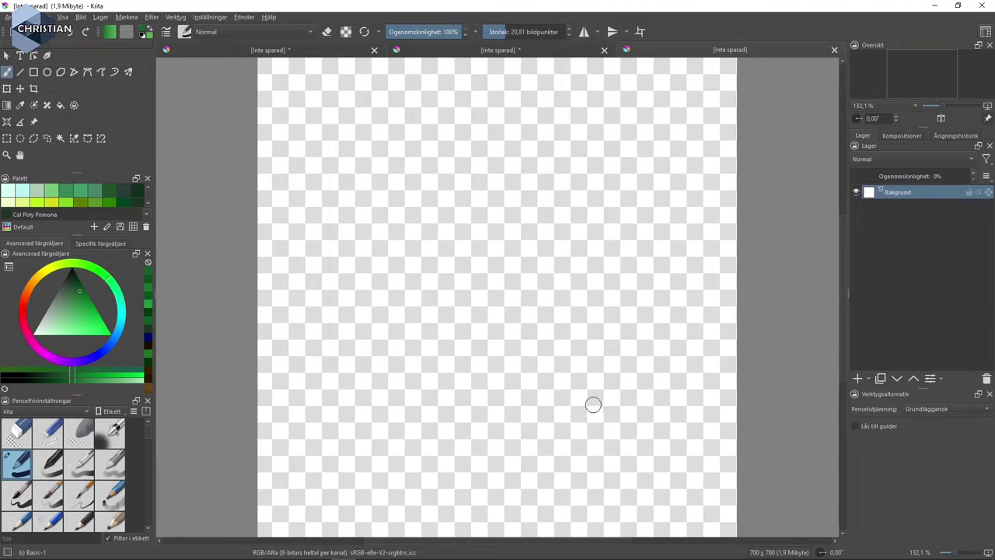
left_click_drag(493, 231, 496, 235)
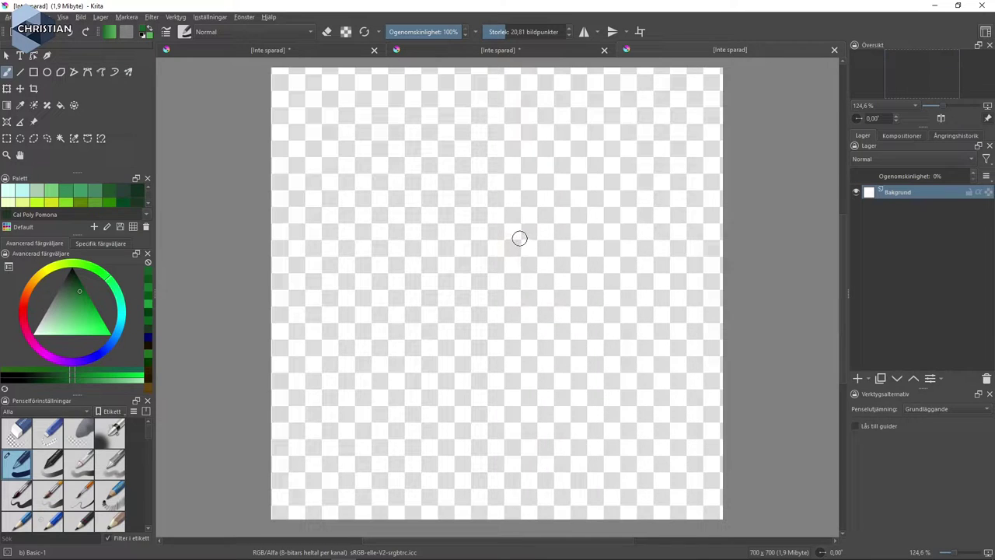
left_click(856, 379)
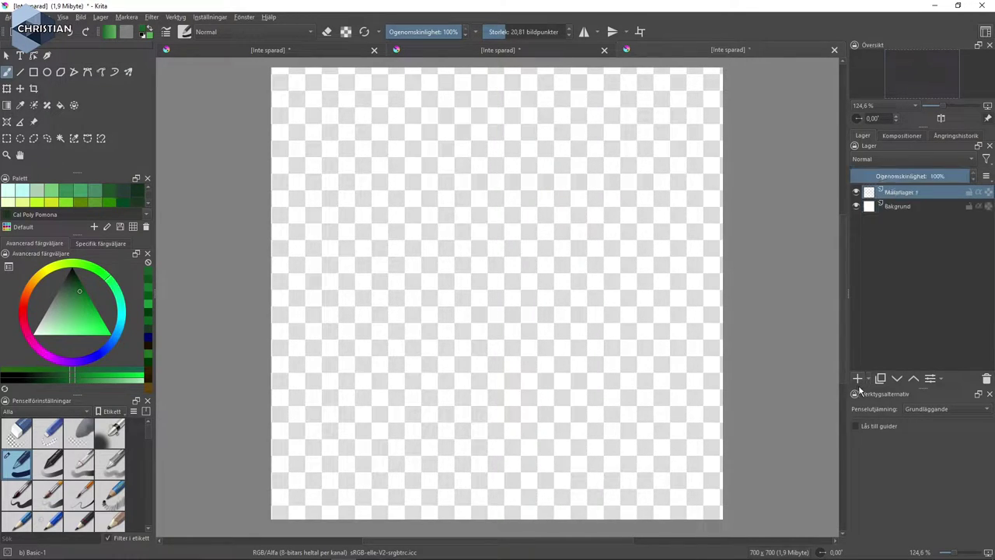
double_click(911, 192)
type("bg")
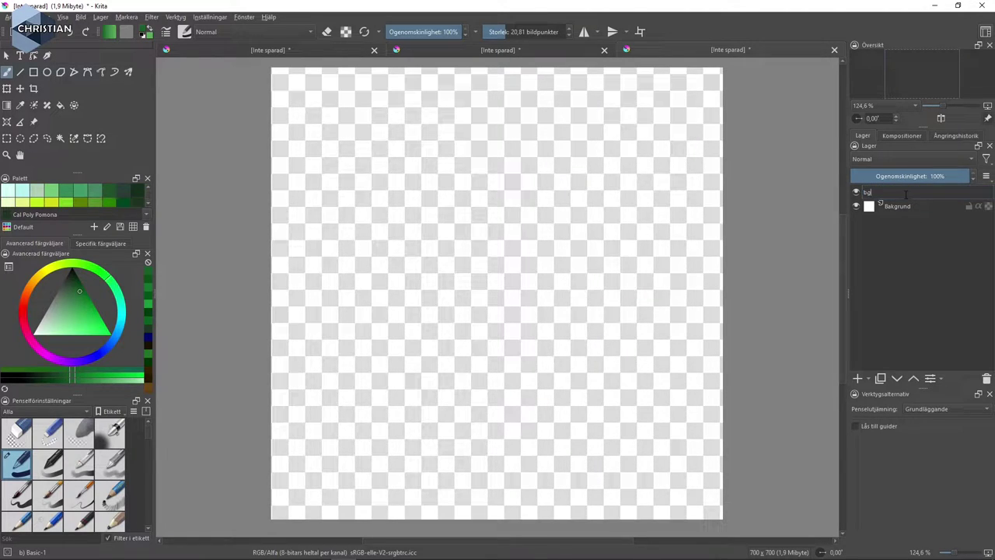
key("Return")
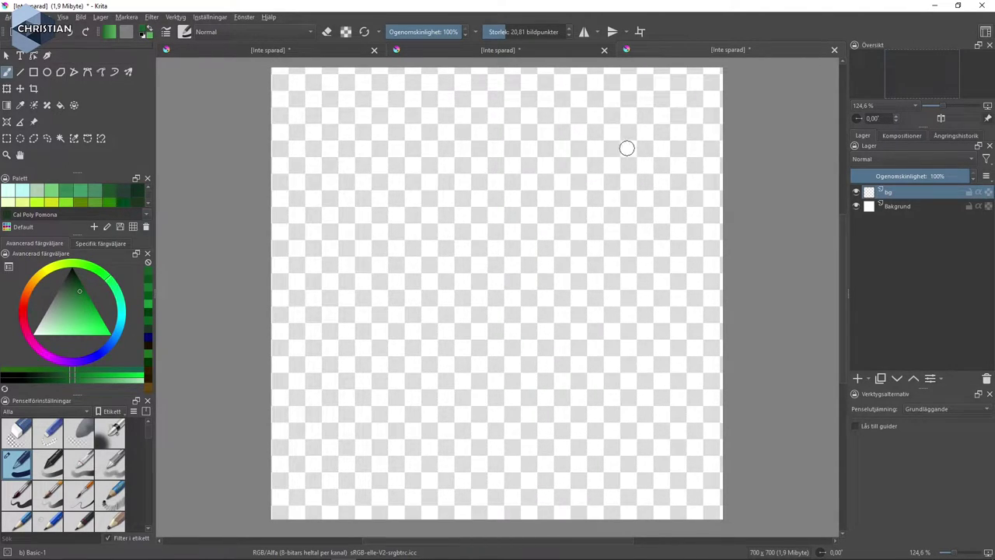
- In the sky-and-grass painting, turn off mirror painting and sample the dark navy at the sky's top
left_click(529, 50)
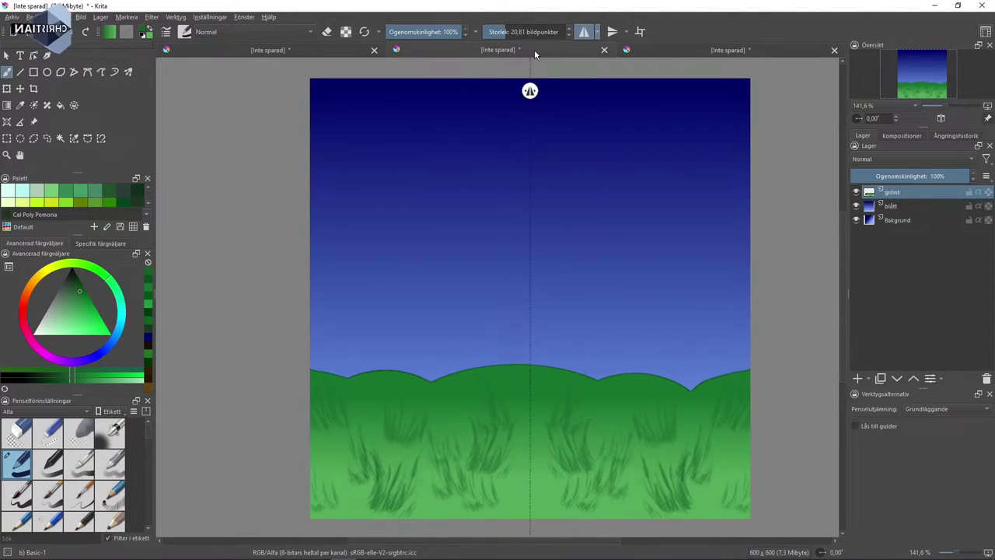
left_click(584, 32)
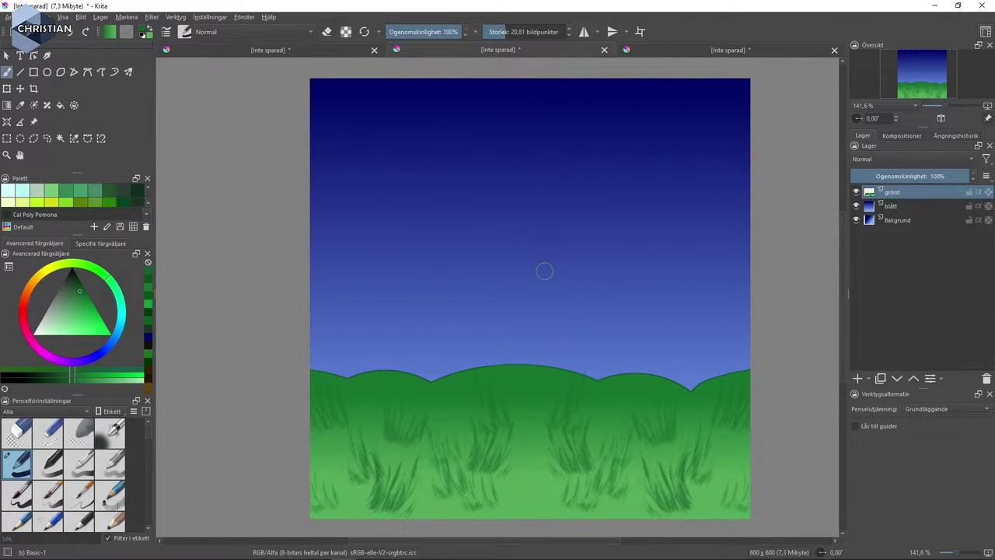
left_click(25, 105)
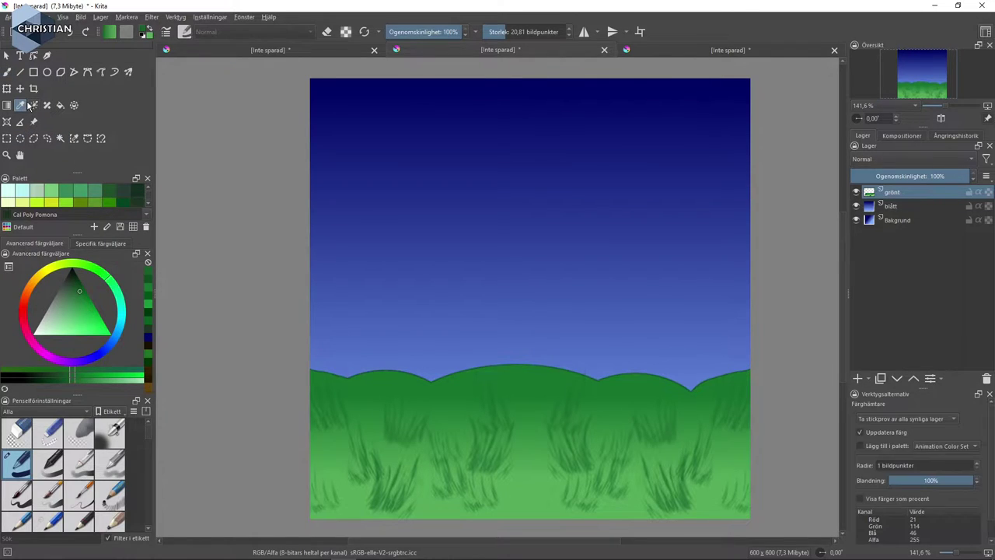
left_click(478, 76)
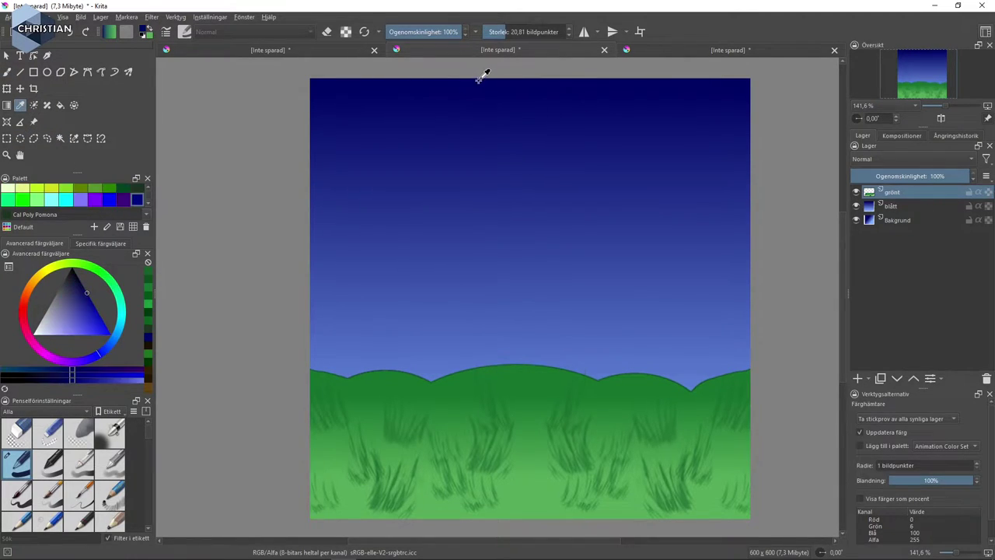
mouse_move(440, 106)
left_mouse_down()
mouse_move(429, 238)
mouse_move(467, 62)
mouse_move(451, 61)
left_mouse_up()
scroll(456, 163, "up", 3)
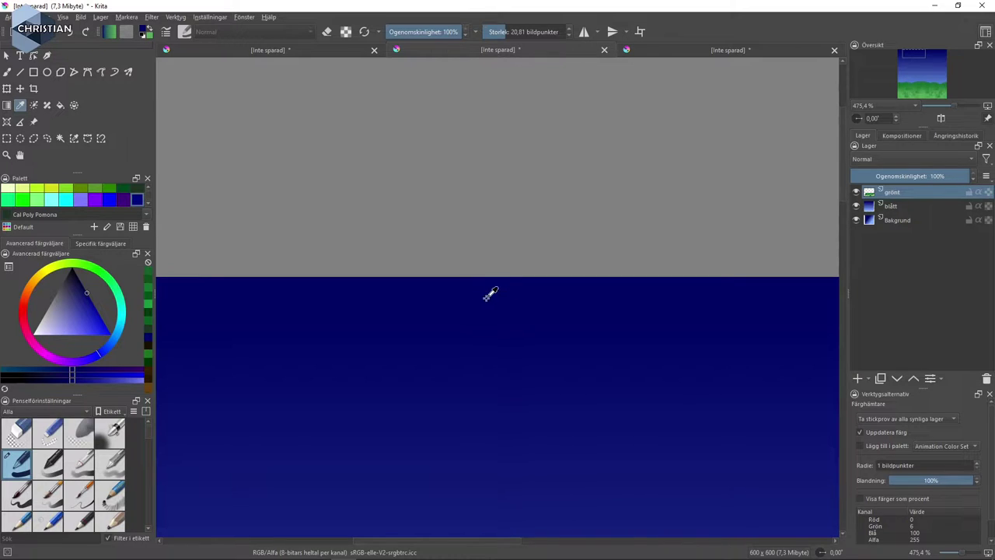
scroll(478, 327, "down", 2)
scroll(472, 364, "down", 2)
scroll(472, 385, "down", 2)
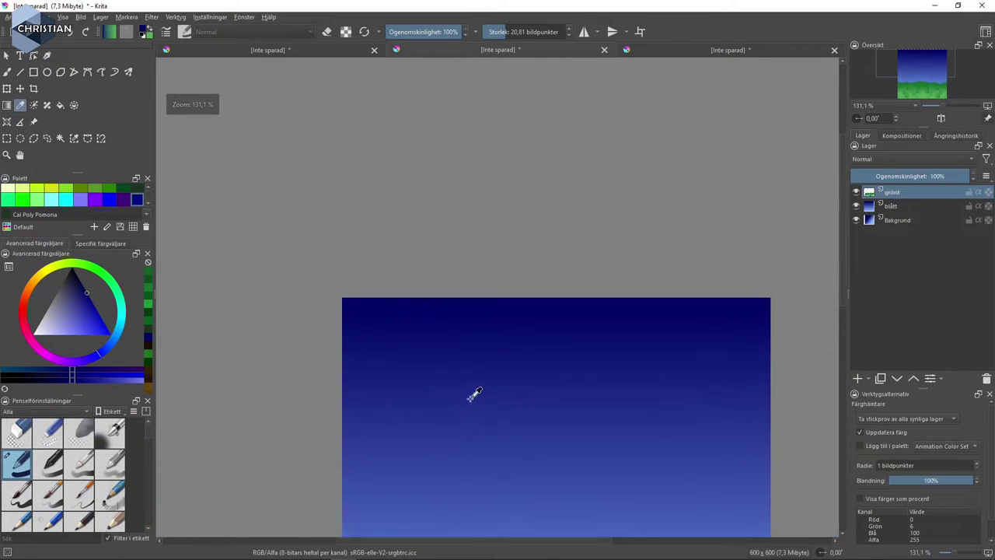
left_click_drag(462, 436, 431, 245)
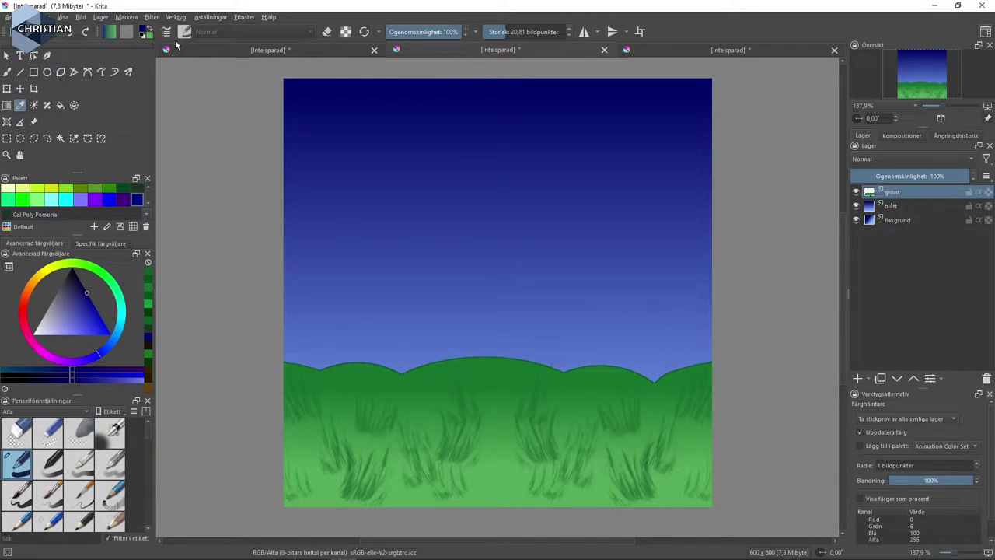
- Back in the 700 × 700 document, set the second colour to light periwinkle #7c85d4
left_click(745, 54)
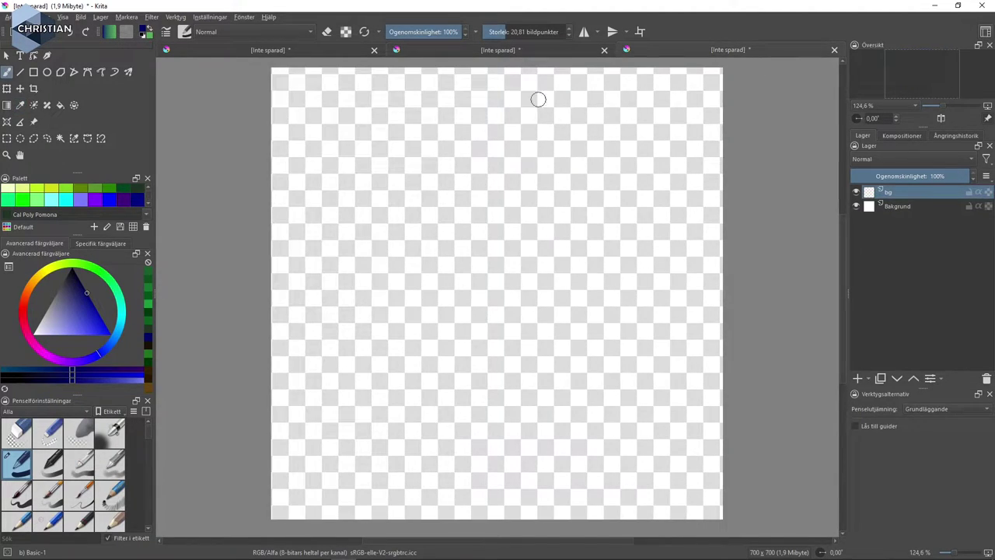
left_click(148, 36)
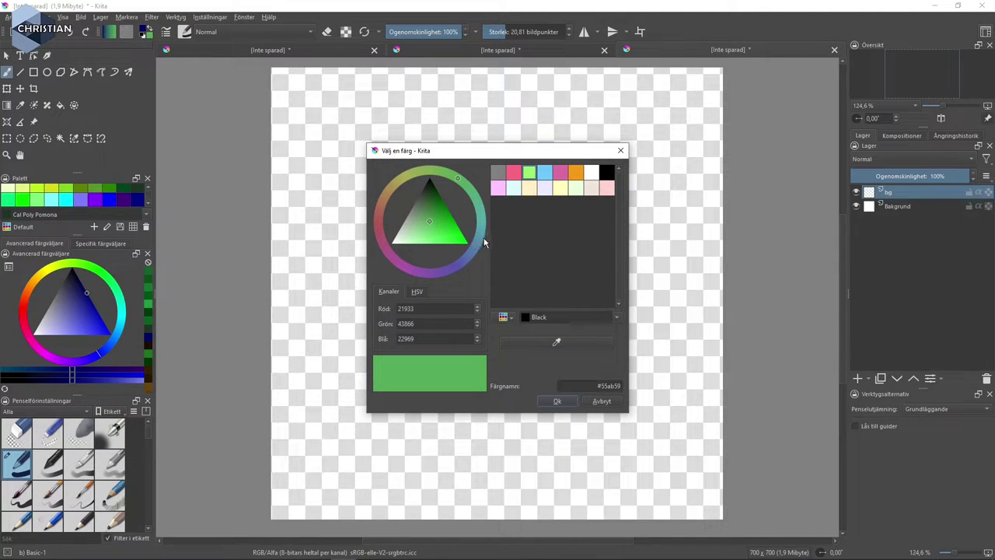
left_click_drag(484, 243, 480, 228)
left_click(452, 226)
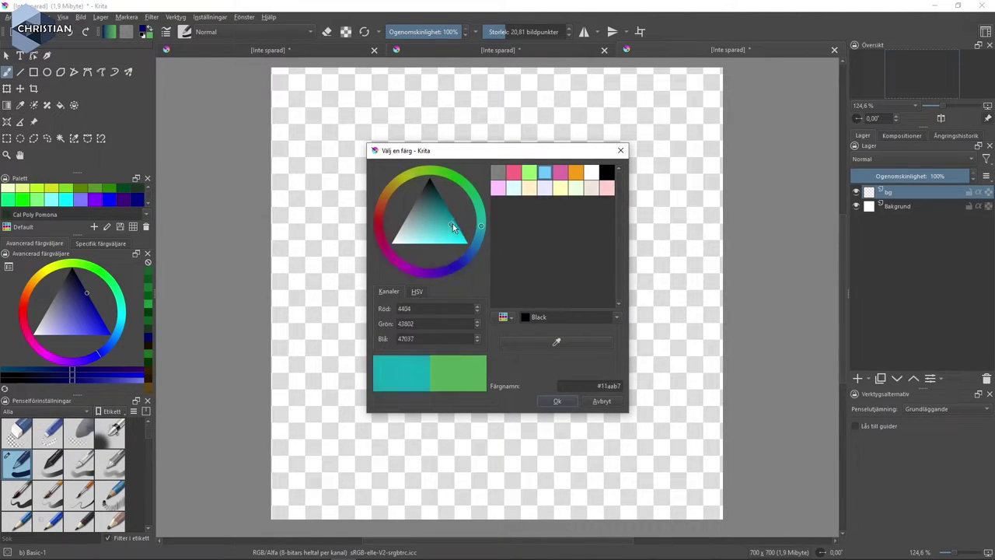
left_click(451, 224)
left_click(460, 267)
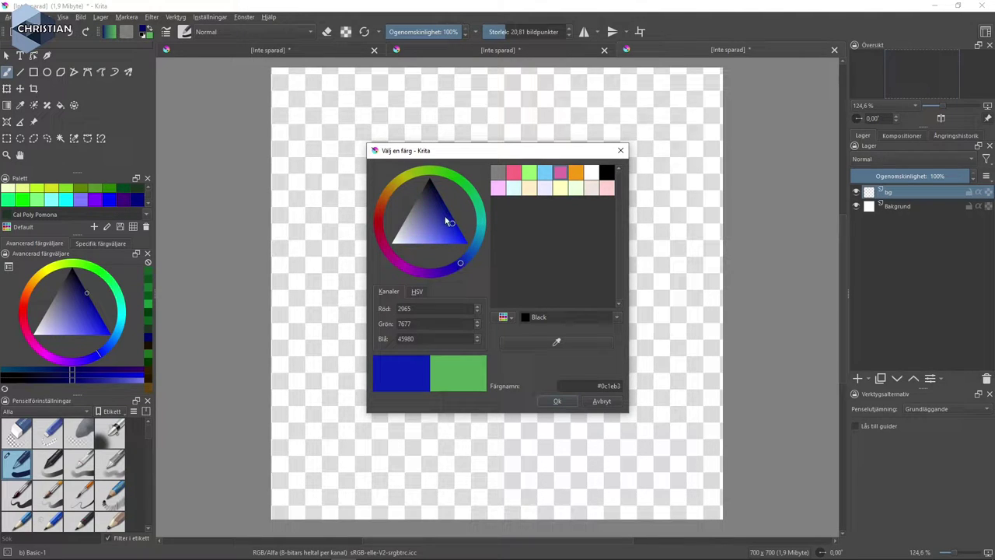
mouse_move(426, 222)
left_mouse_down()
mouse_move(420, 218)
mouse_move(435, 239)
mouse_move(422, 231)
left_mouse_up()
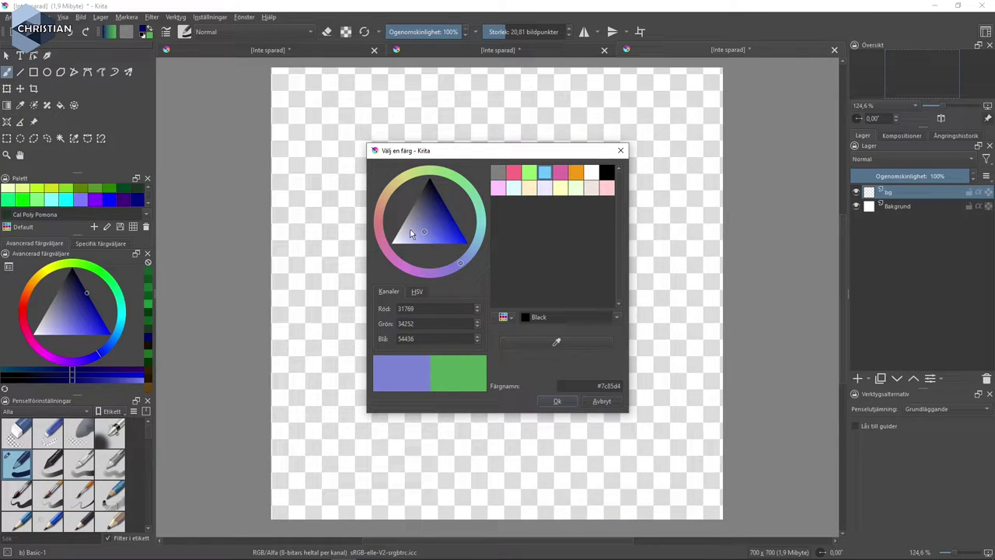
left_click(573, 401)
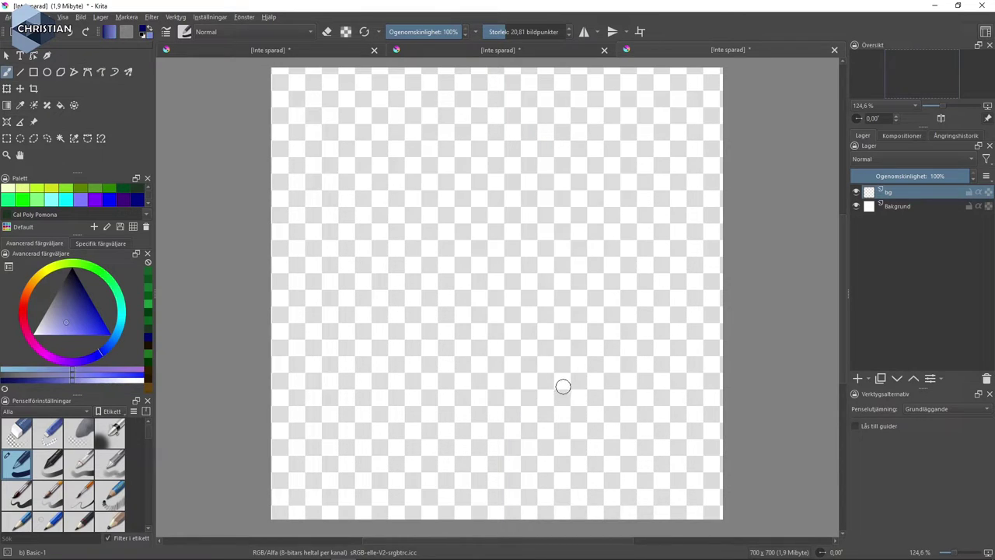
left_click(7, 106)
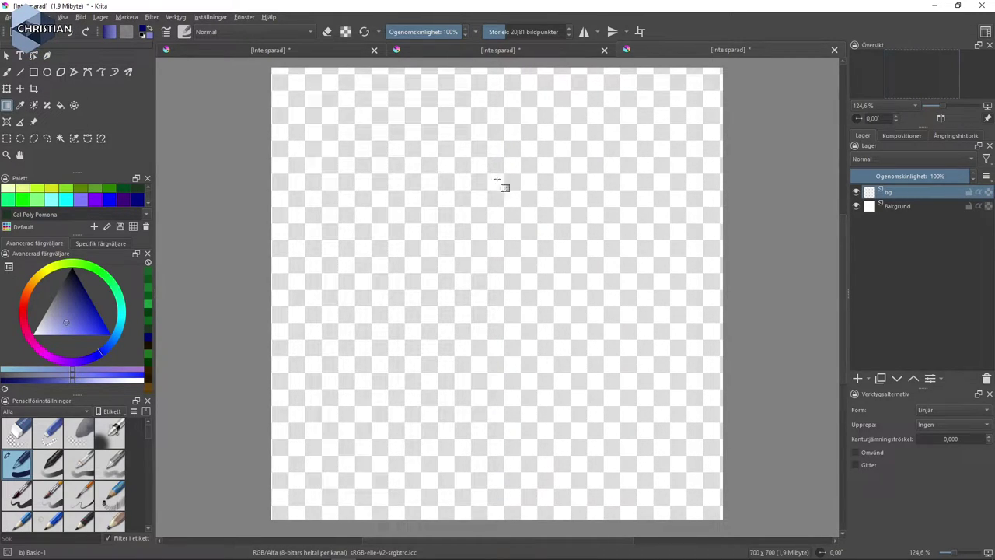
- Fill the bg layer with a vertical sky gradient, light periwinkle at top and navy at bottom
left_click(510, 52)
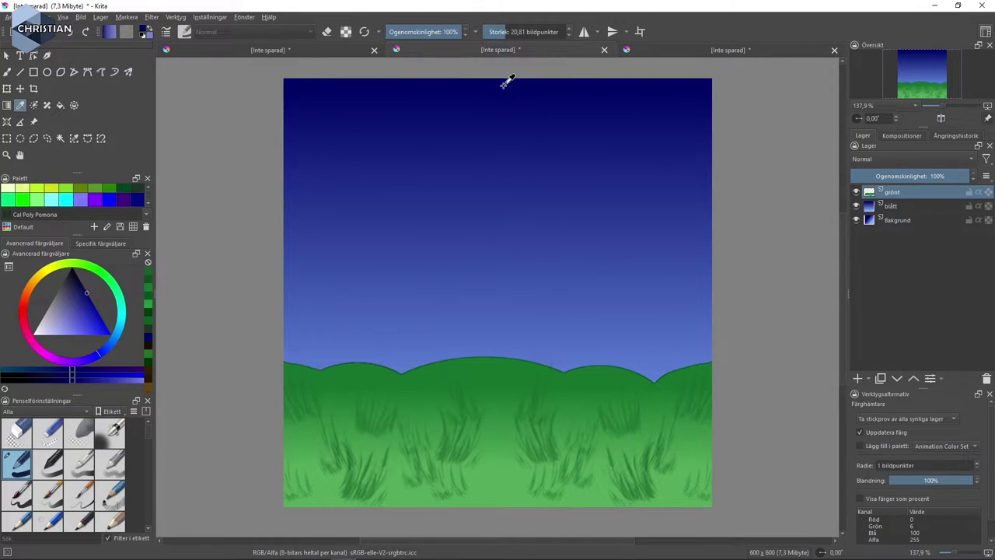
left_click(685, 51)
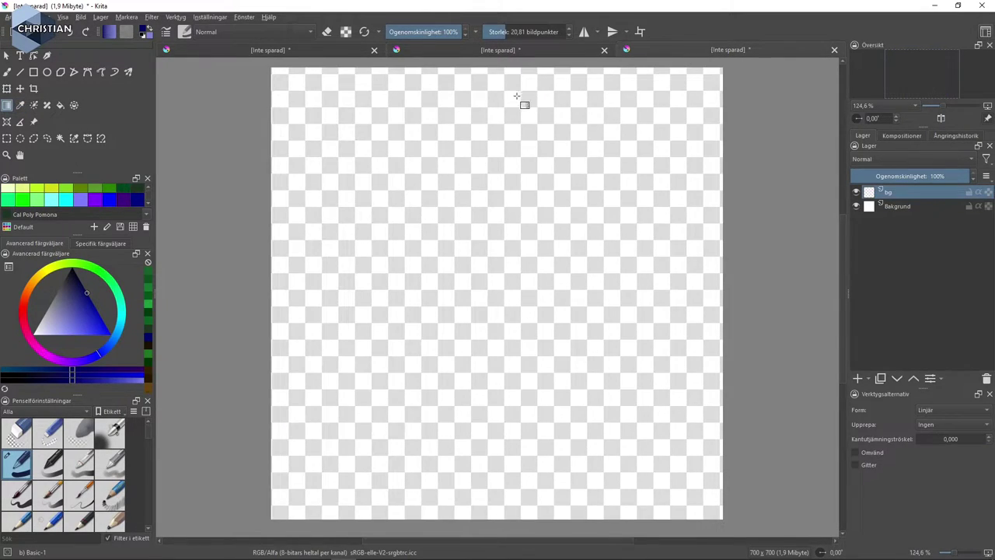
left_click_drag(498, 84, 541, 350)
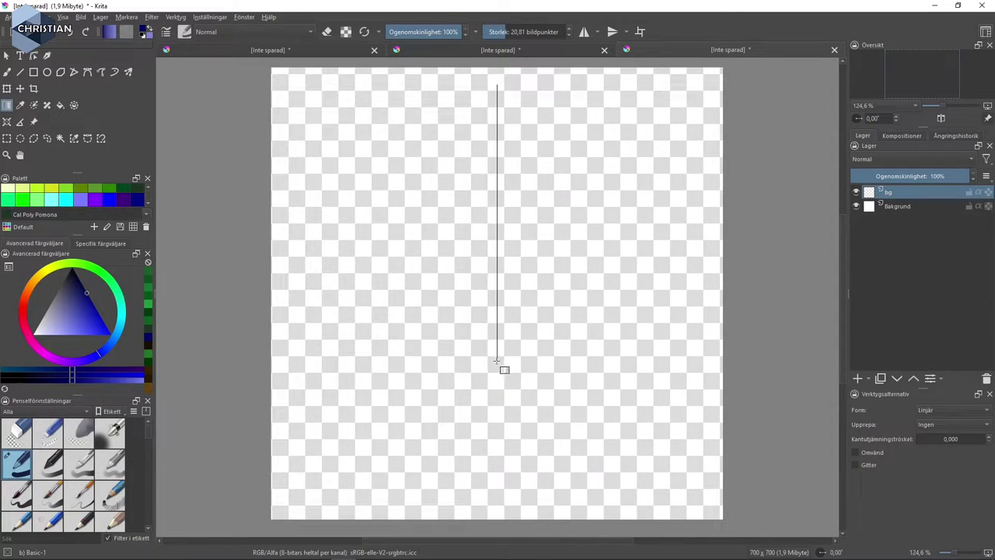
mouse_move(540, 350)
left_mouse_down()
mouse_move(505, 484)
mouse_move(509, 509)
left_mouse_up()
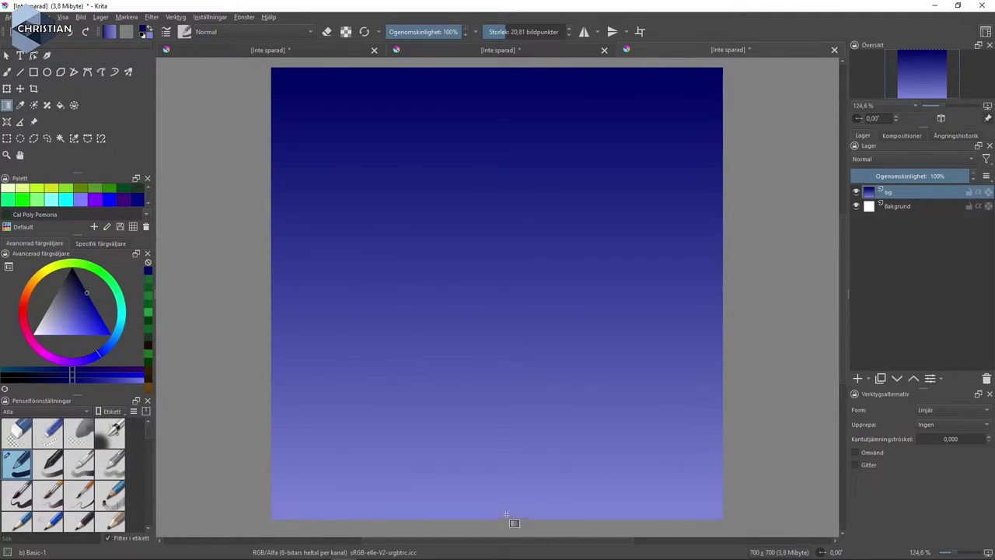
left_click_drag(508, 498, 511, 85)
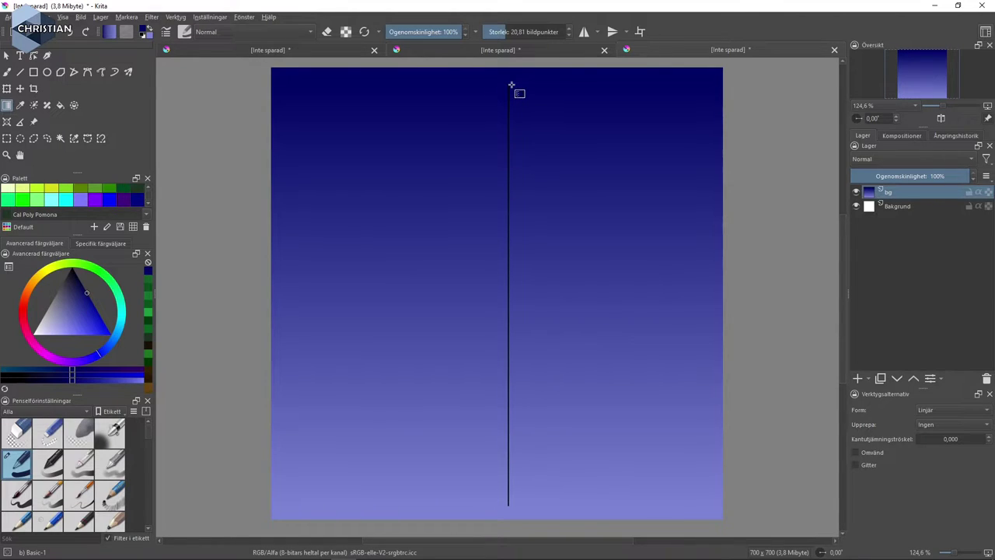
left_click_drag(512, 85, 513, 89)
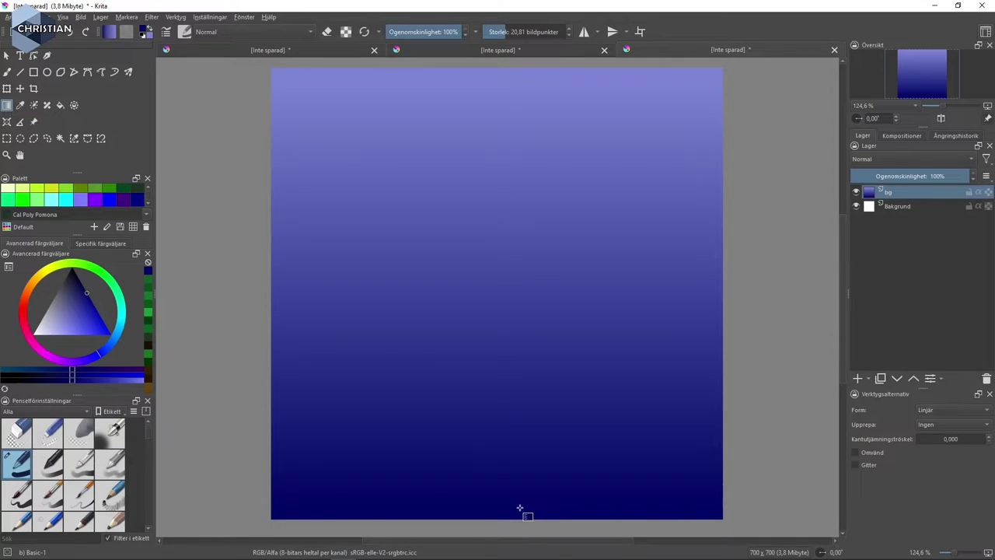
- Compare with the reference painting, then add a new paint layer above bg
left_click(529, 51)
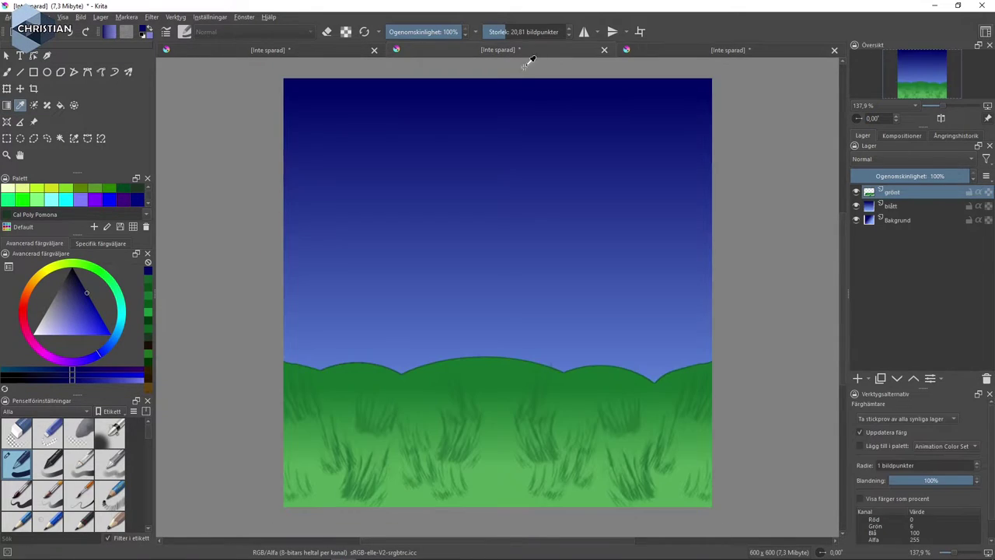
left_click(716, 53)
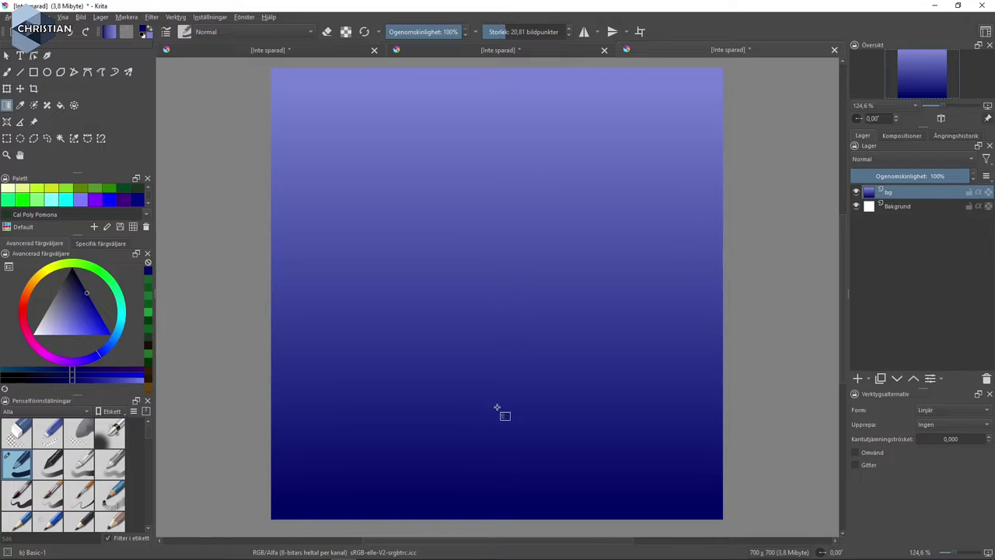
left_click(860, 379)
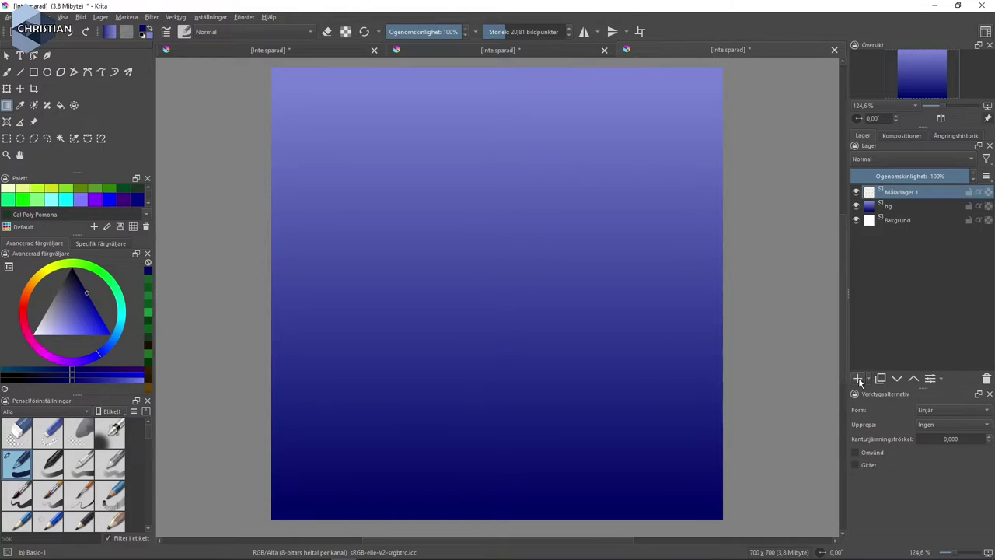
- Rename the new layer to moln
double_click(901, 193)
type("moln")
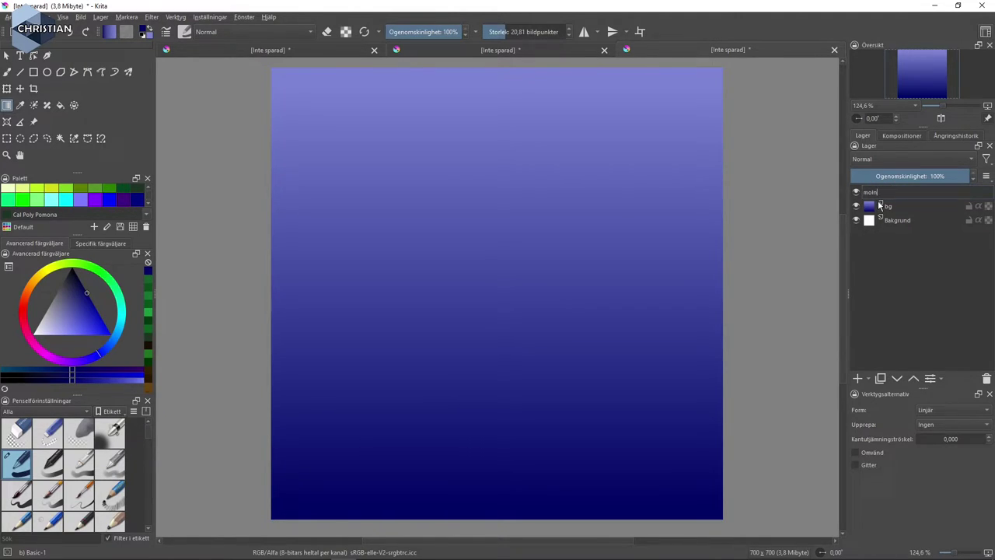
key("Return")
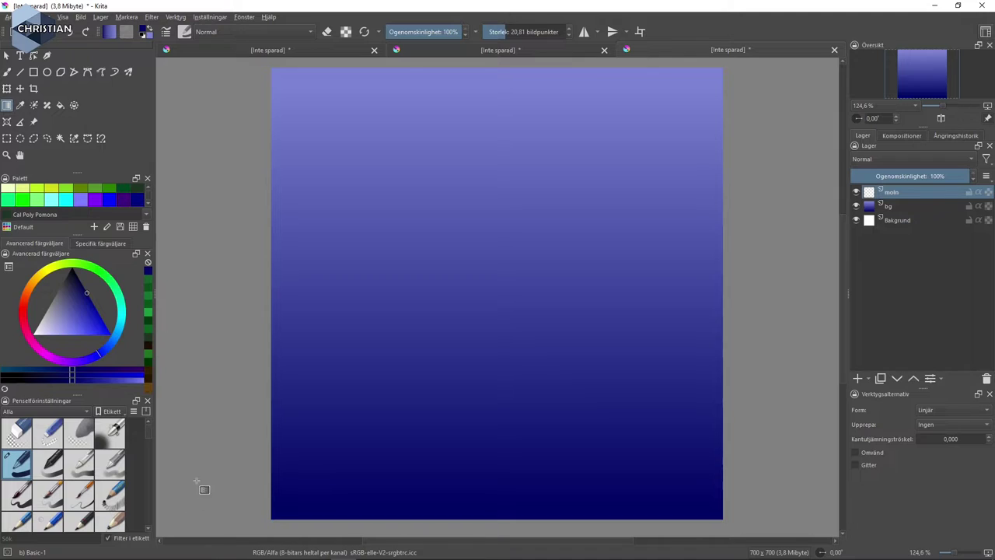
- Load the Texture Snow Pile brush preset from Brush Presets
mouse_move(147, 467)
left_click_drag(150, 433, 155, 529)
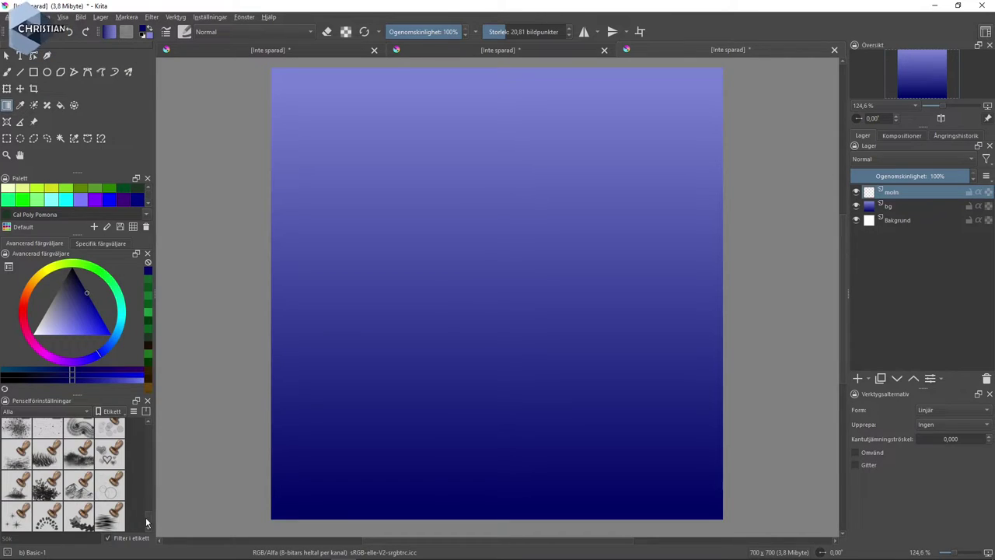
scroll(146, 508, "up", 3)
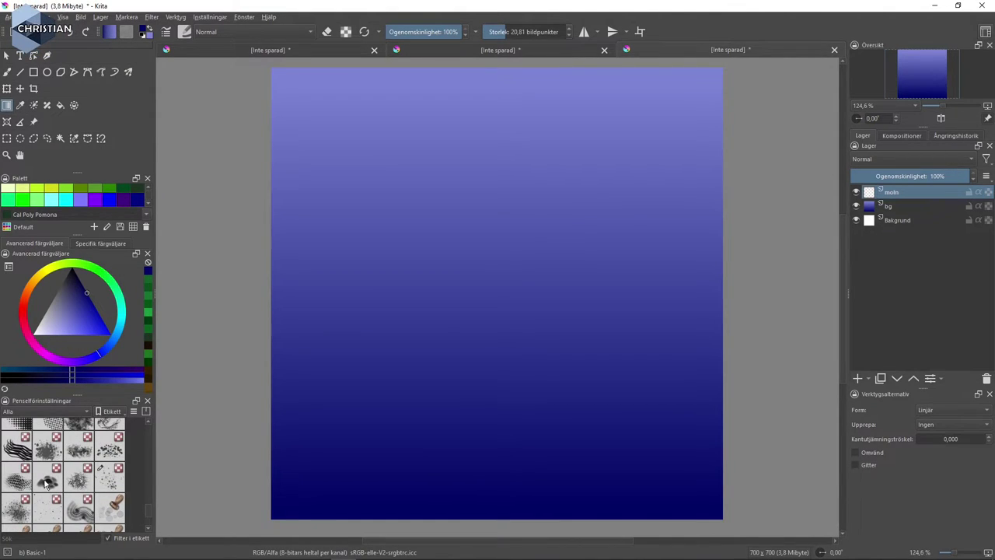
left_click(46, 483)
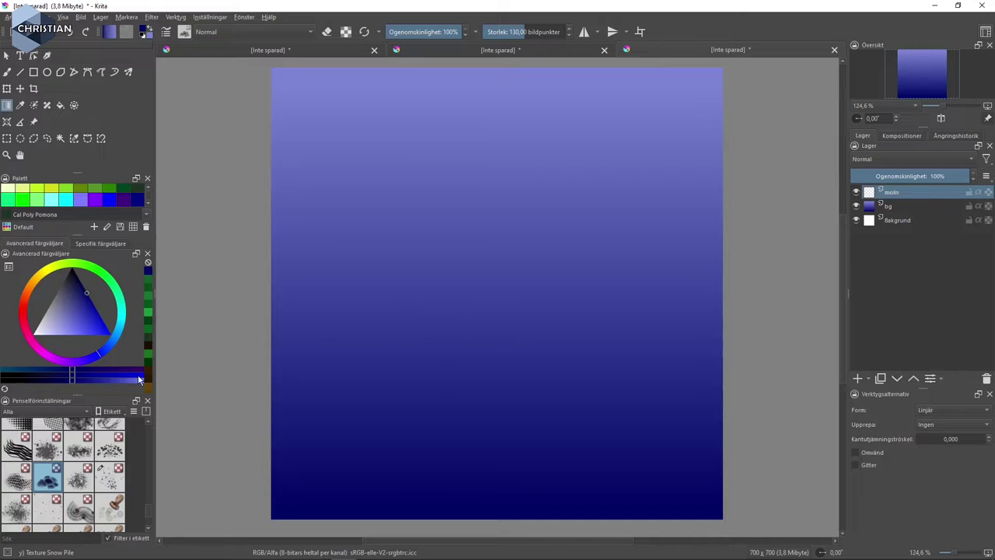
- Set up the Freehand Brush at about 57 px with white paint
left_click(9, 73)
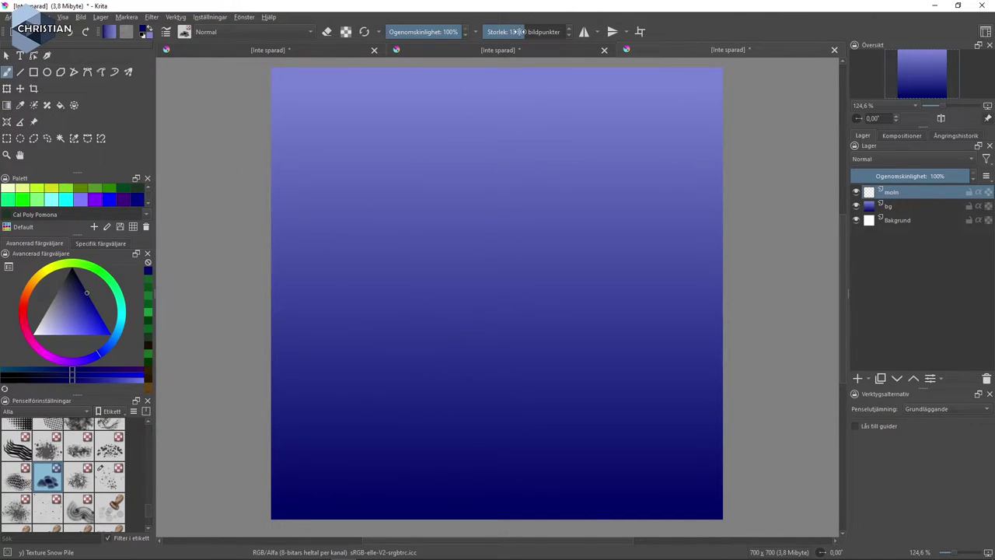
left_click_drag(523, 34, 521, 46)
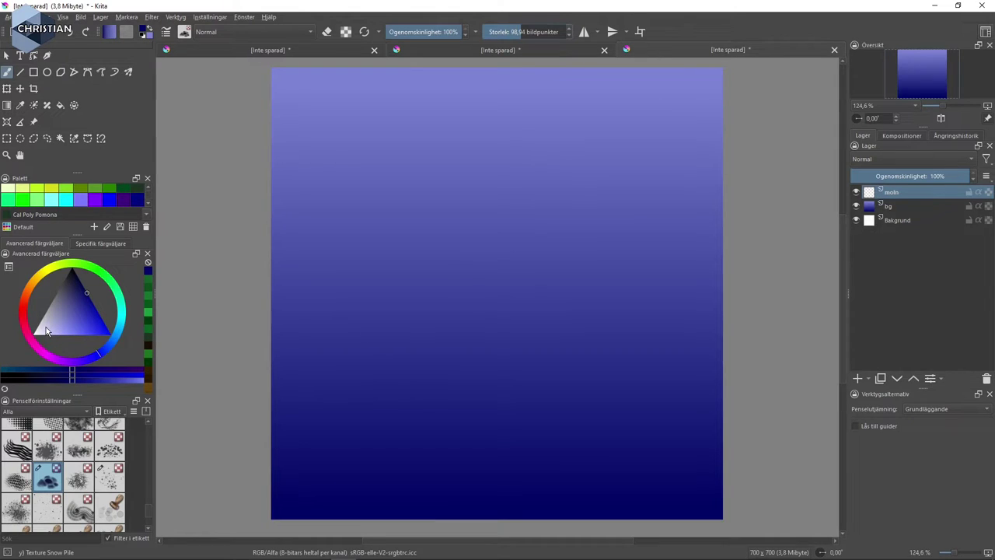
left_click_drag(56, 321, 25, 343)
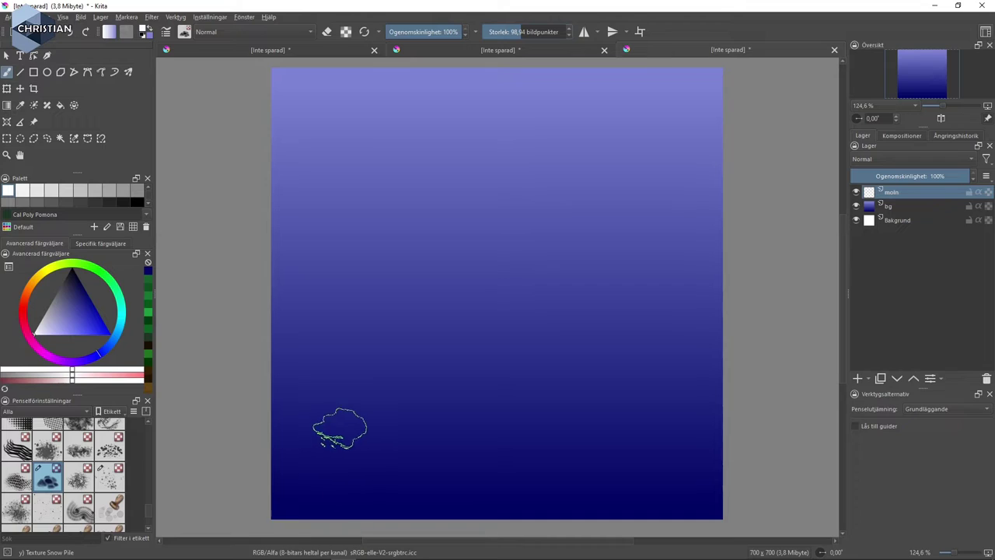
- Paint a white cloud in the lower-left sky and a large cloud across the centre
left_click_drag(322, 435, 379, 422)
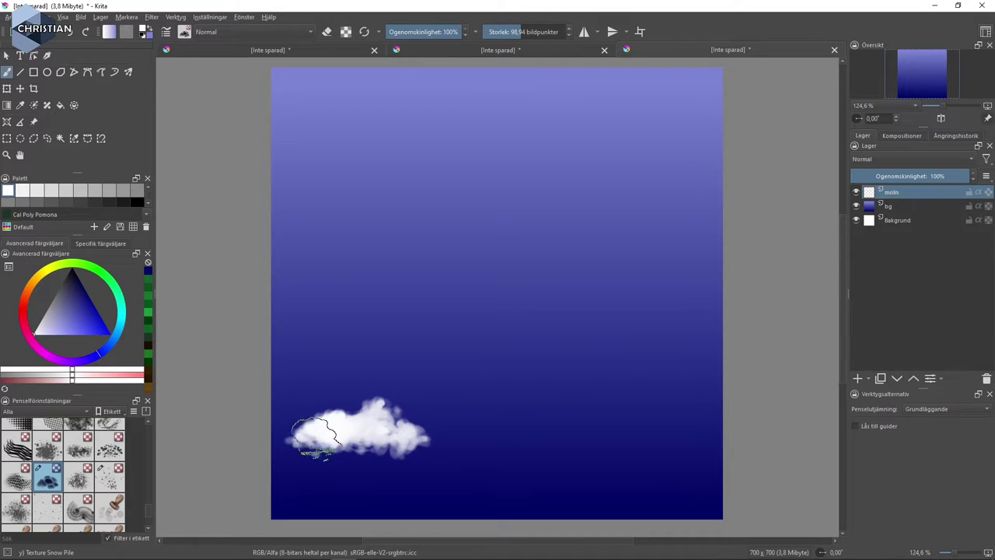
left_click_drag(379, 423, 411, 441)
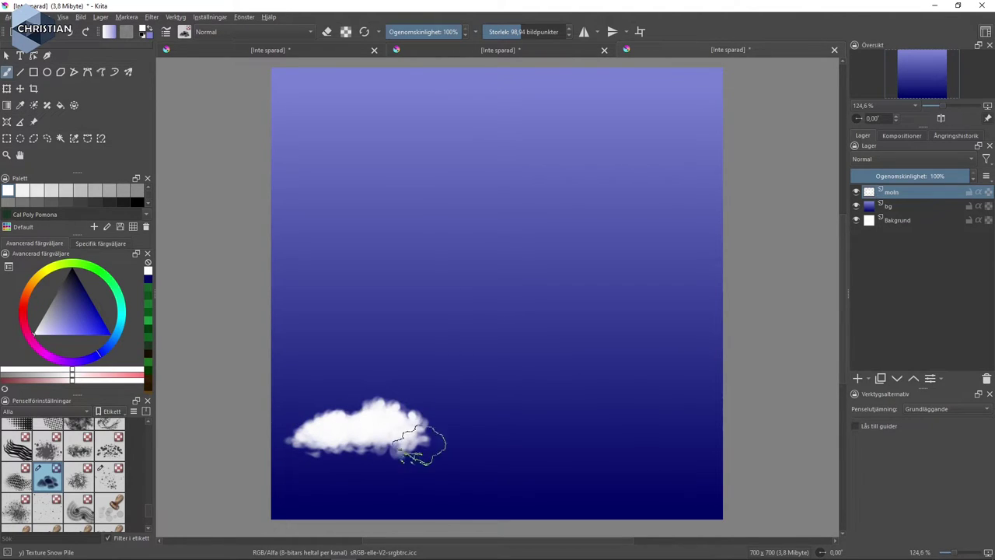
mouse_move(427, 329)
left_mouse_down()
mouse_move(555, 338)
mouse_move(566, 328)
mouse_move(444, 329)
mouse_move(532, 303)
mouse_move(511, 326)
mouse_move(522, 318)
mouse_move(473, 317)
mouse_move(542, 306)
mouse_move(582, 334)
mouse_move(555, 311)
mouse_move(506, 322)
mouse_move(570, 326)
mouse_move(531, 340)
left_mouse_up()
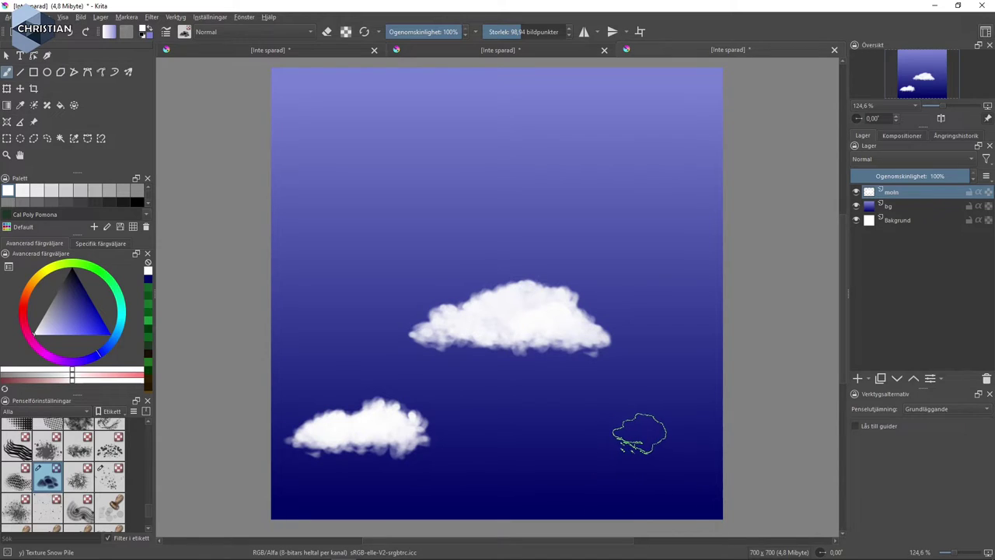
- Repaint a smaller lower-right cloud, add three small clouds, and fill out the central cloud
mouse_move(605, 433)
left_mouse_down()
mouse_move(675, 432)
mouse_move(619, 424)
left_mouse_up()
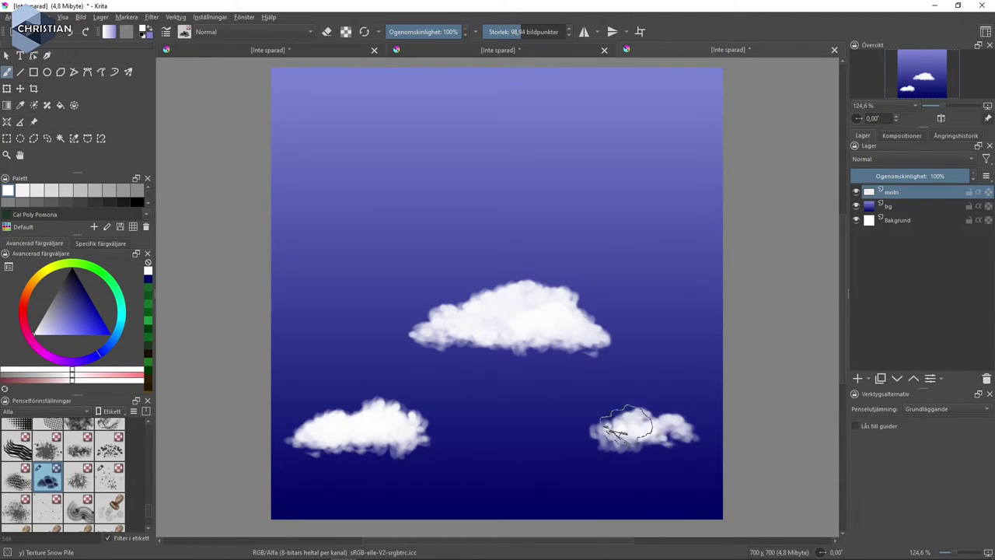
key("ctrl+z")
key("ctrl+z")
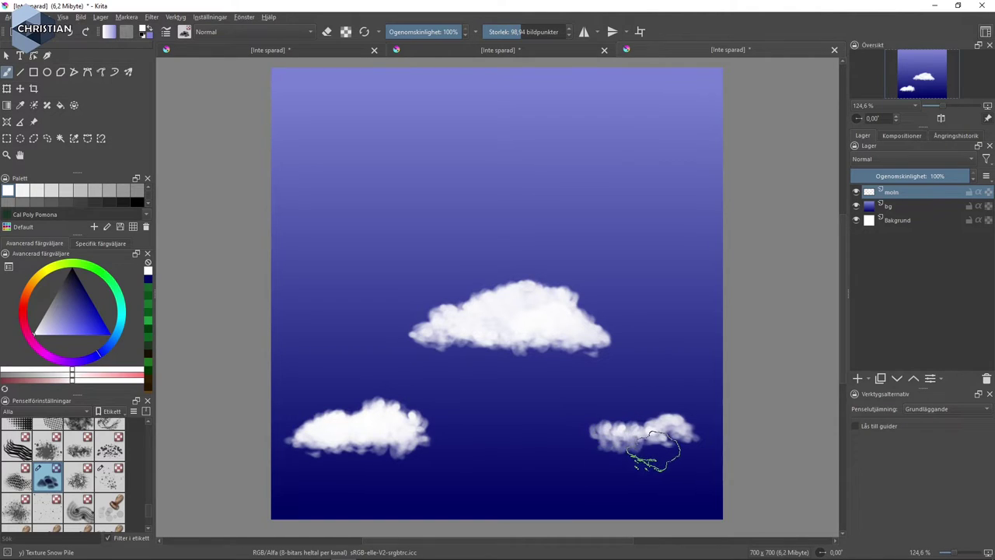
key("ctrl+z")
mouse_move(626, 422)
left_mouse_down()
mouse_move(637, 427)
mouse_move(614, 435)
mouse_move(629, 444)
mouse_move(604, 439)
mouse_move(648, 439)
left_mouse_up()
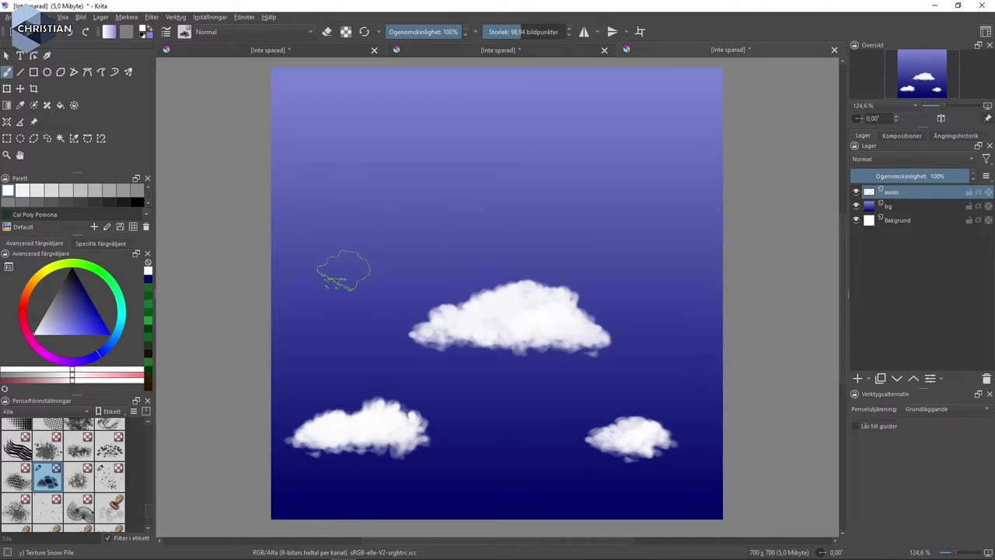
left_click_drag(342, 269, 354, 271)
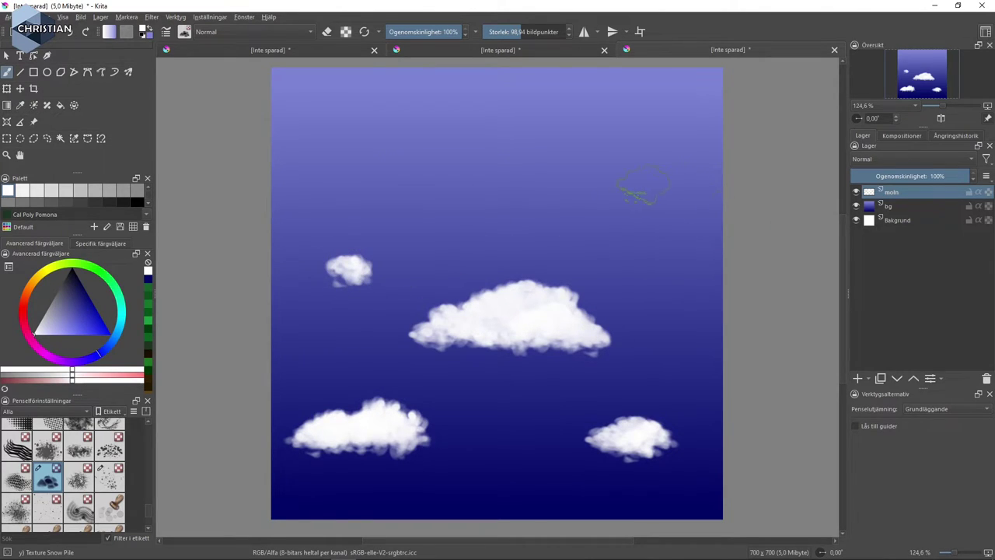
left_click_drag(643, 186, 656, 204)
left_click_drag(509, 193, 482, 198)
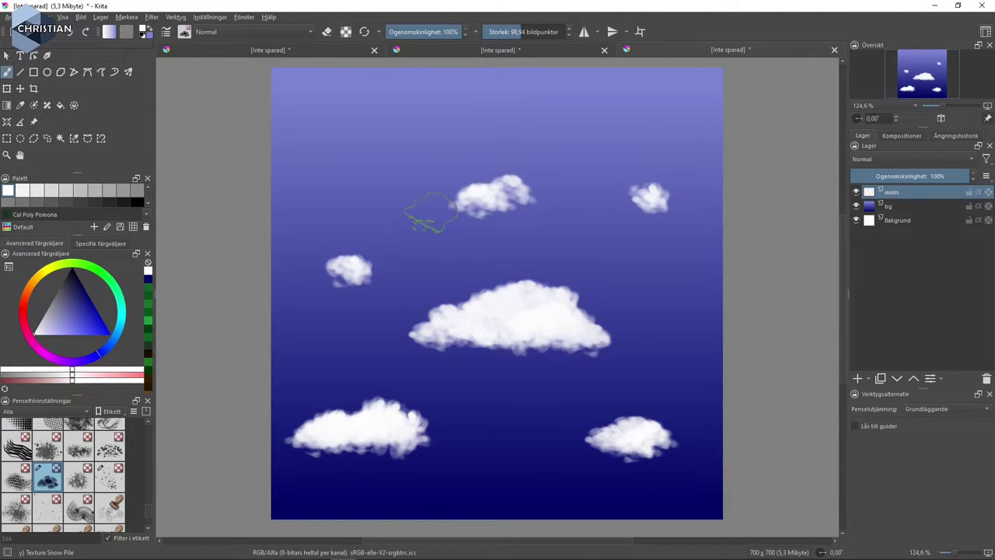
left_click_drag(531, 268, 494, 328)
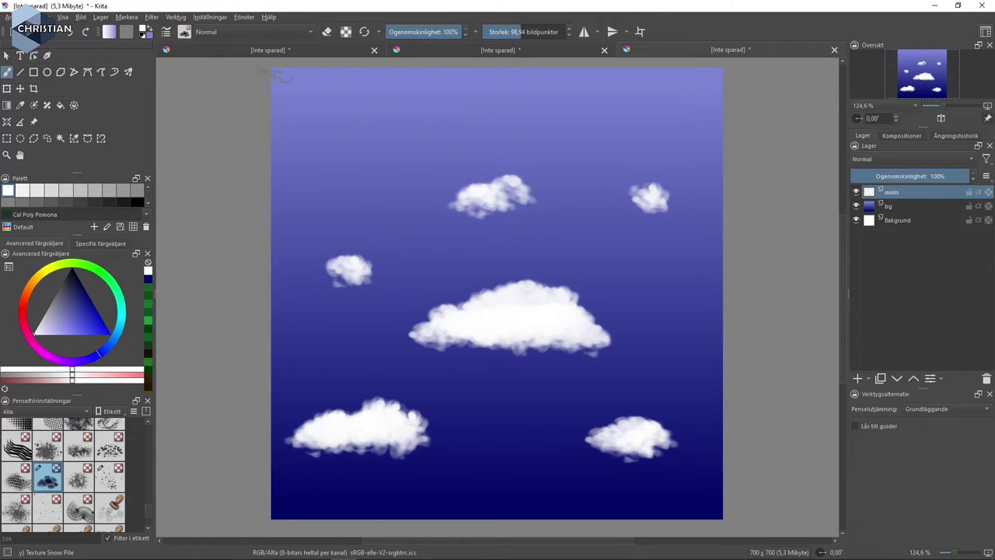
- Switch the paint colour to neutral grey and shrink the brush to about 7 px
left_click(43, 329)
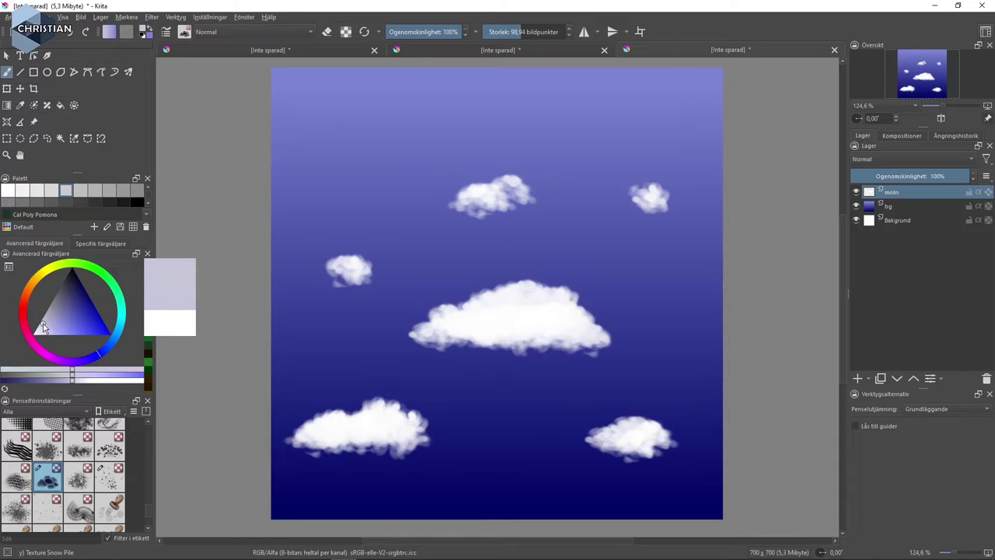
left_click_drag(43, 329, 40, 328)
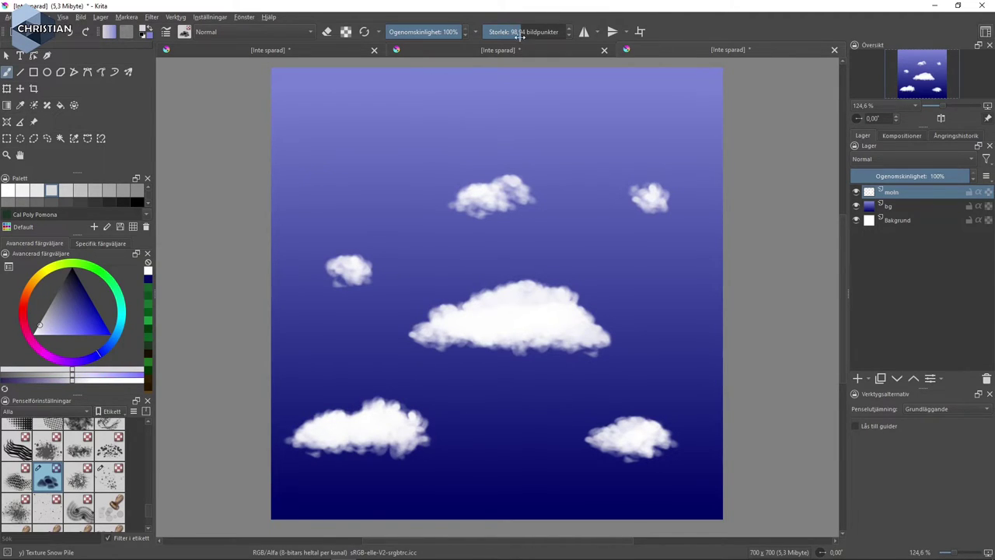
left_click_drag(498, 33, 493, 36)
- Shade the undersides of the large central cloud and the lower-left cloud grey
left_click_drag(463, 336, 497, 323)
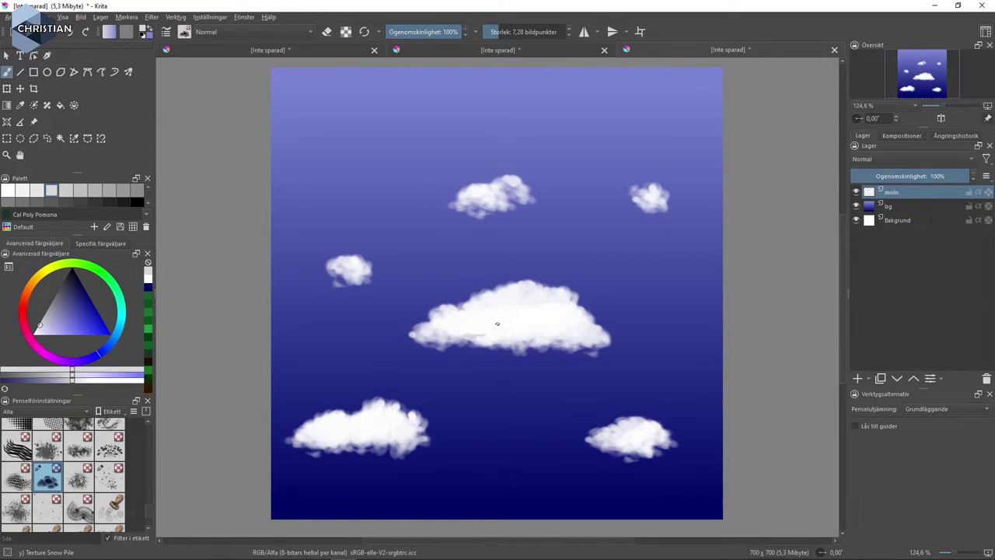
double_click(548, 5)
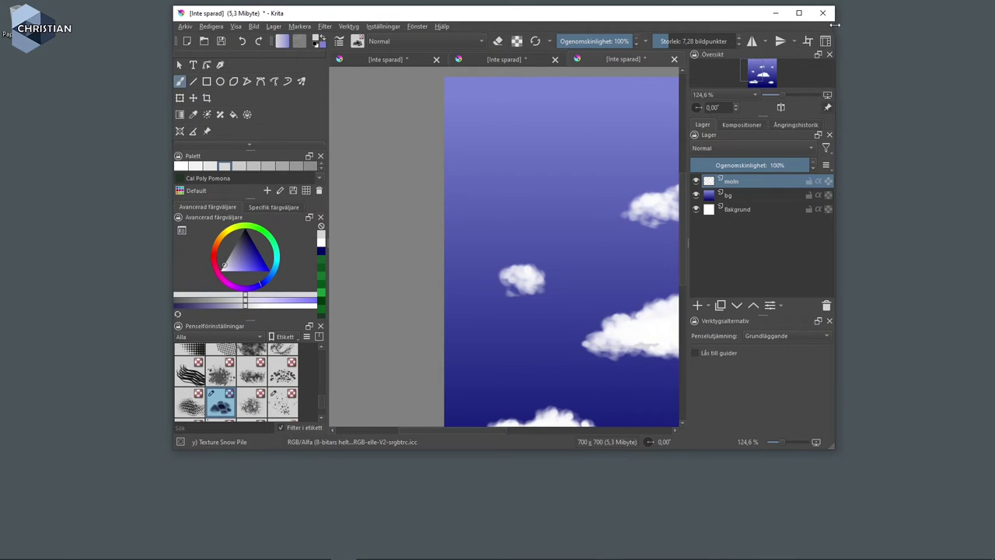
left_click(799, 12)
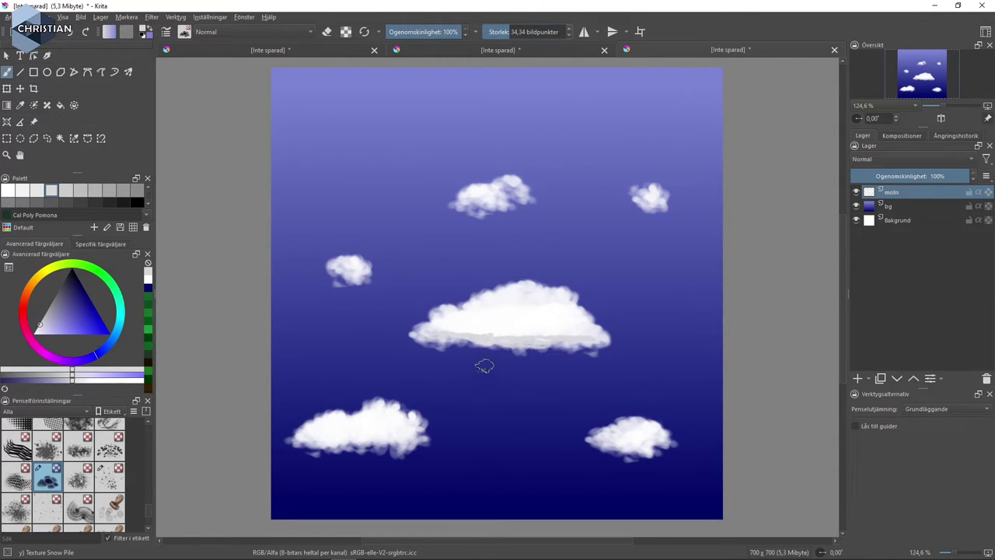
left_click_drag(496, 334, 466, 329)
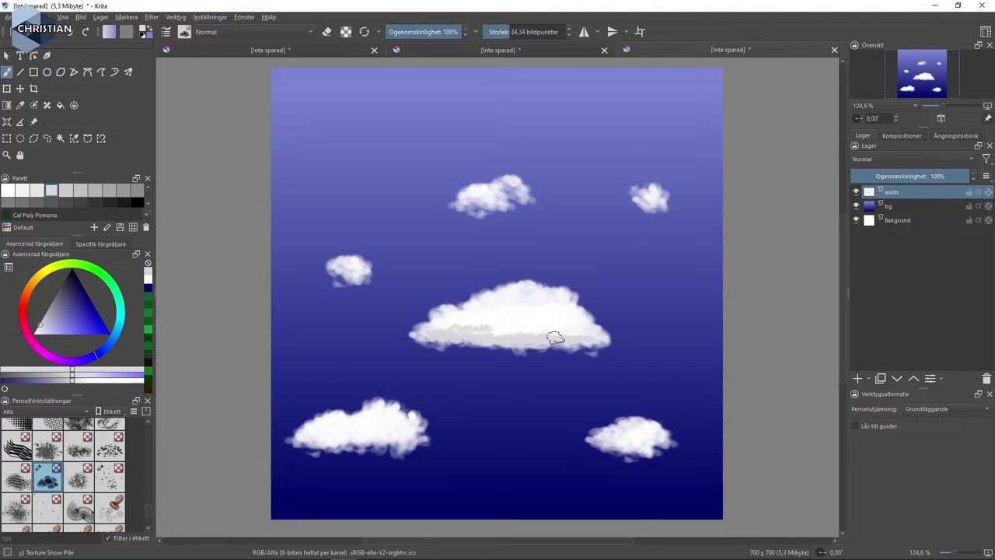
mouse_move(354, 457)
left_mouse_down()
mouse_move(408, 441)
mouse_move(350, 452)
left_mouse_up()
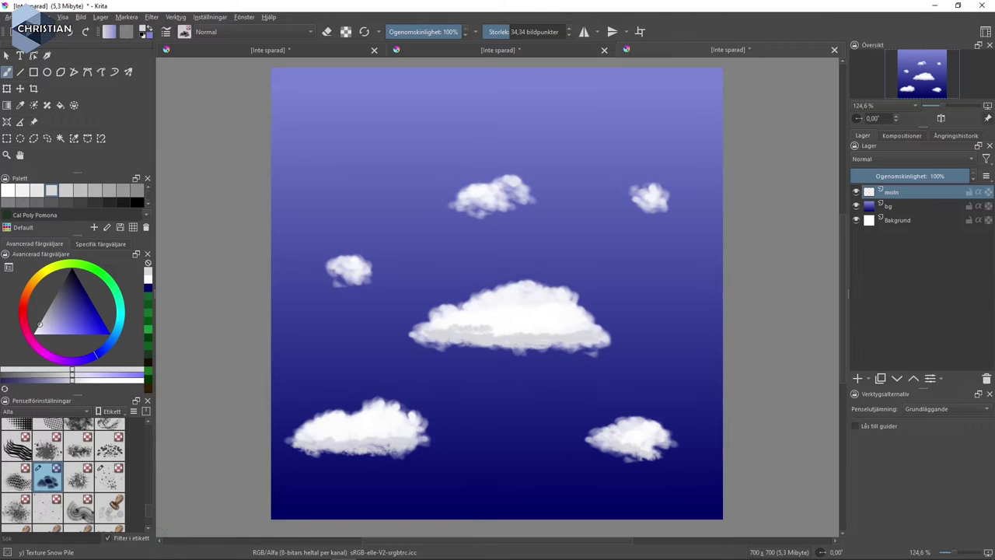
left_click_drag(148, 516, 153, 480)
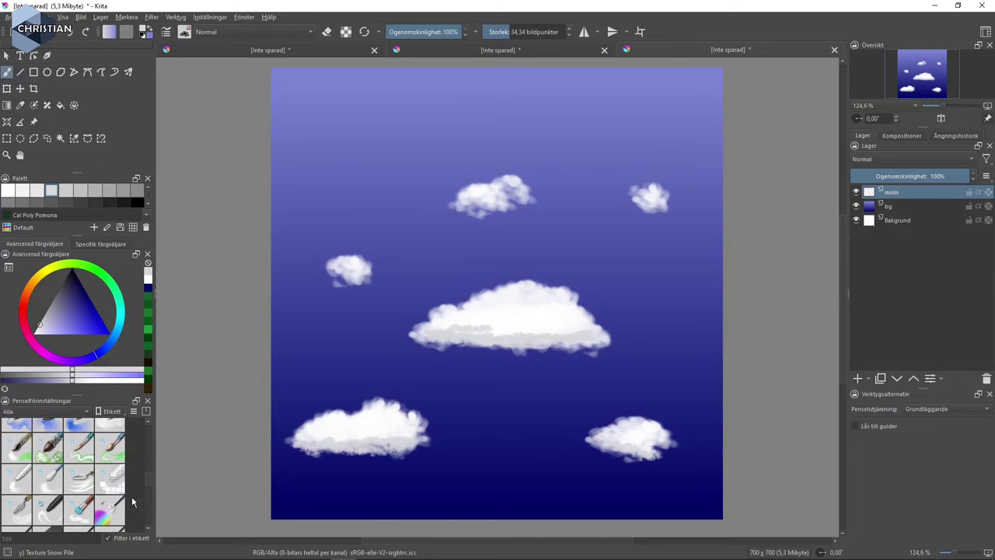
- Smudge the grey cloud undersides with the Blender Blur brush, then pick a light grey-blue colour
left_click(49, 486)
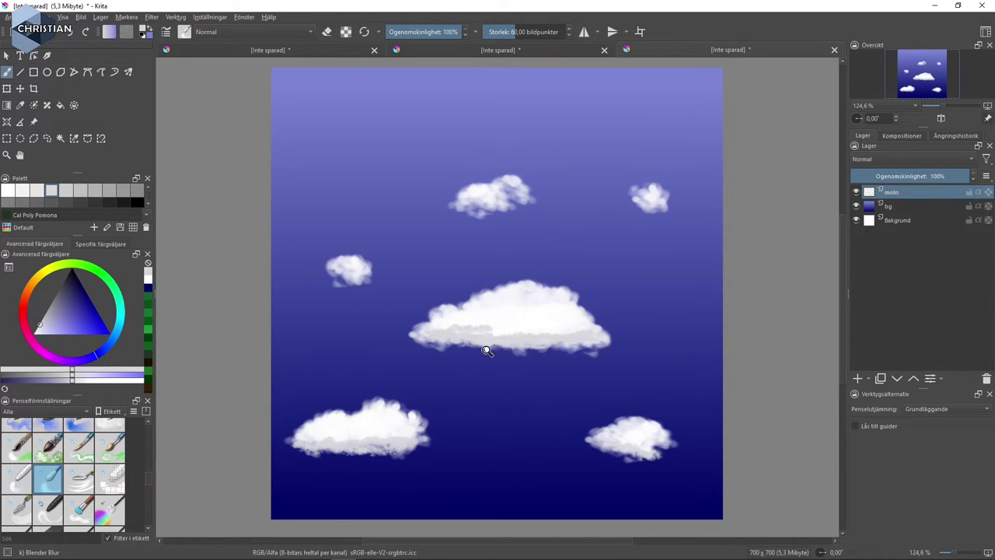
left_click_drag(487, 351, 480, 269)
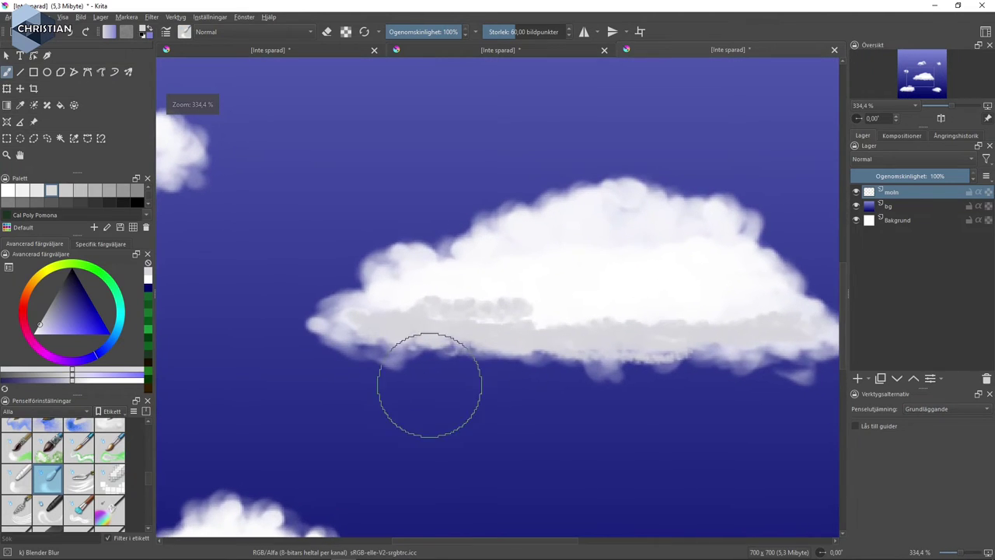
left_click_drag(429, 385, 311, 322)
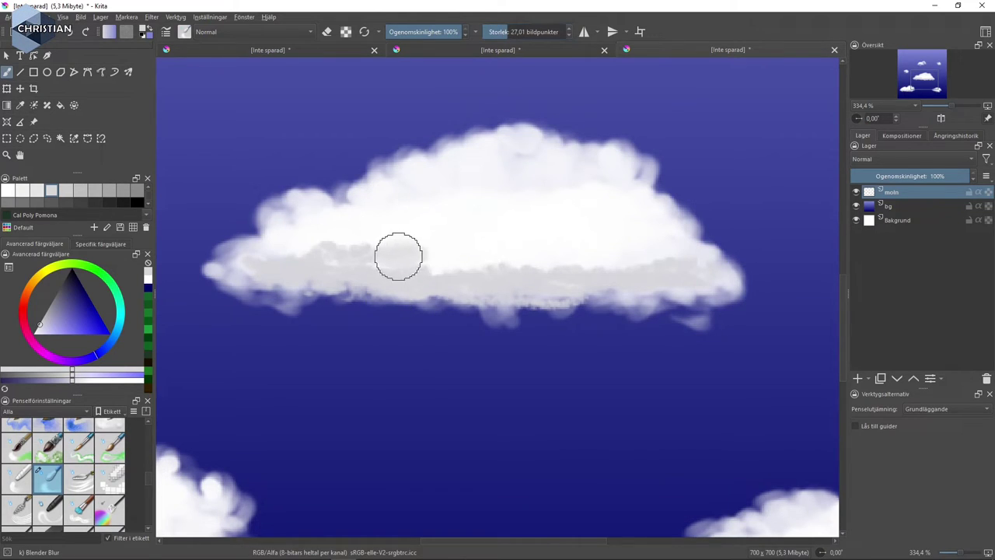
mouse_move(339, 249)
left_mouse_down()
mouse_move(262, 271)
mouse_move(370, 261)
mouse_move(340, 262)
mouse_move(583, 287)
mouse_move(590, 272)
mouse_move(700, 271)
left_mouse_up()
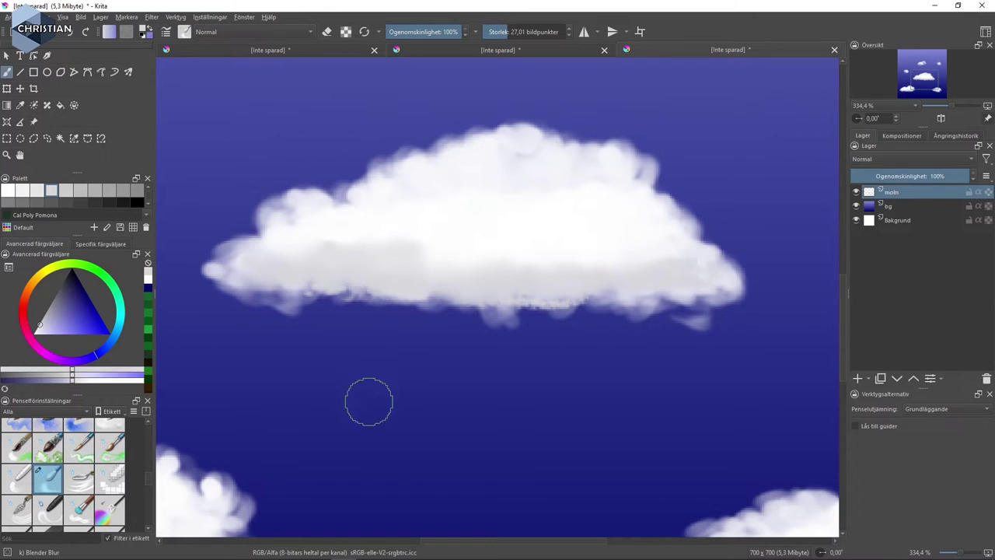
left_click_drag(368, 400, 610, 238)
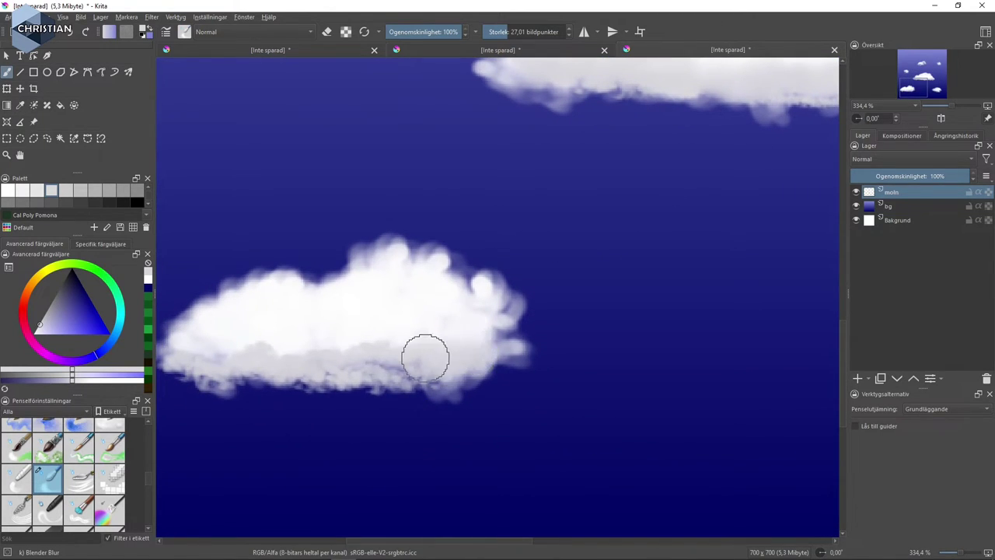
mouse_move(376, 360)
left_mouse_down()
mouse_move(407, 352)
mouse_move(201, 362)
left_mouse_up()
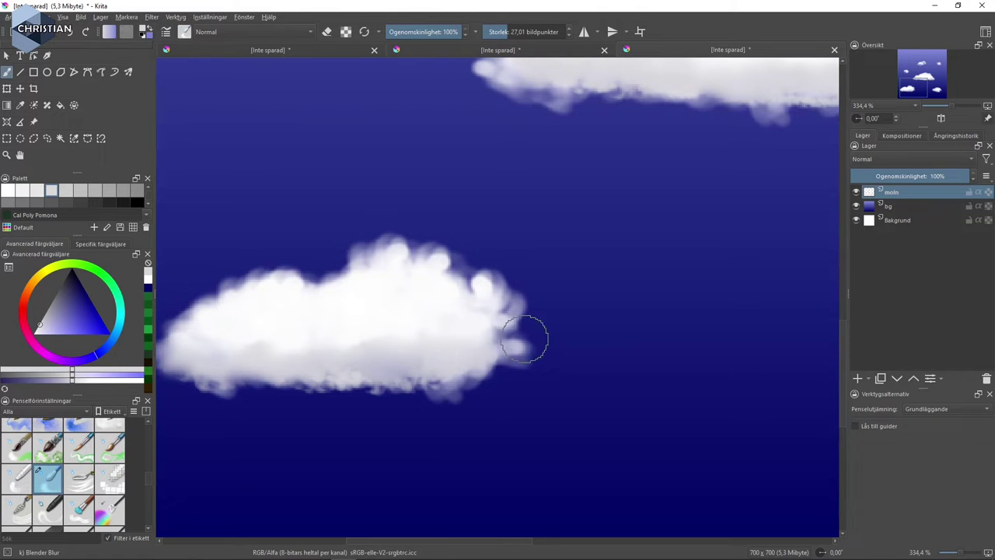
mouse_move(610, 290)
left_mouse_down()
mouse_move(402, 309)
mouse_move(207, 194)
mouse_move(521, 242)
left_mouse_up()
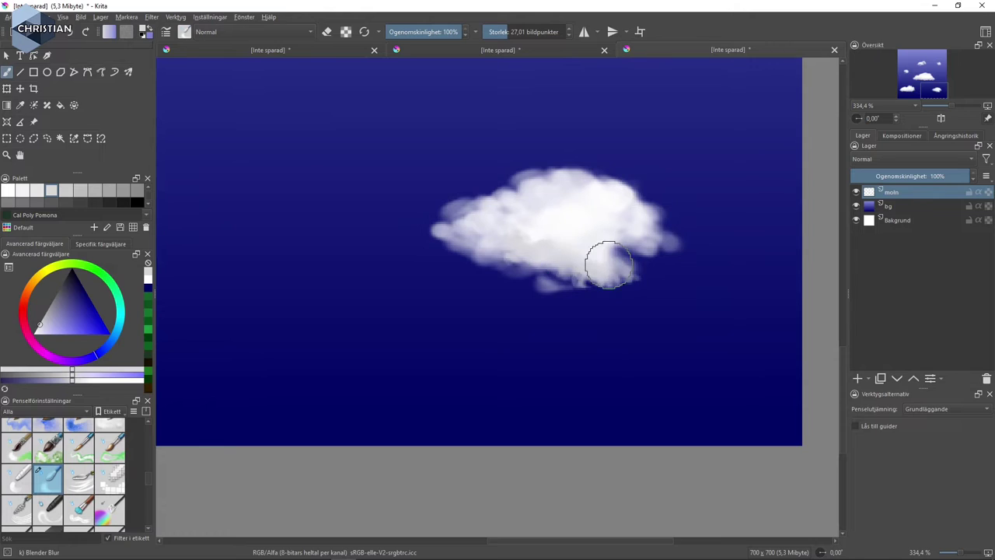
left_click_drag(456, 280, 493, 424)
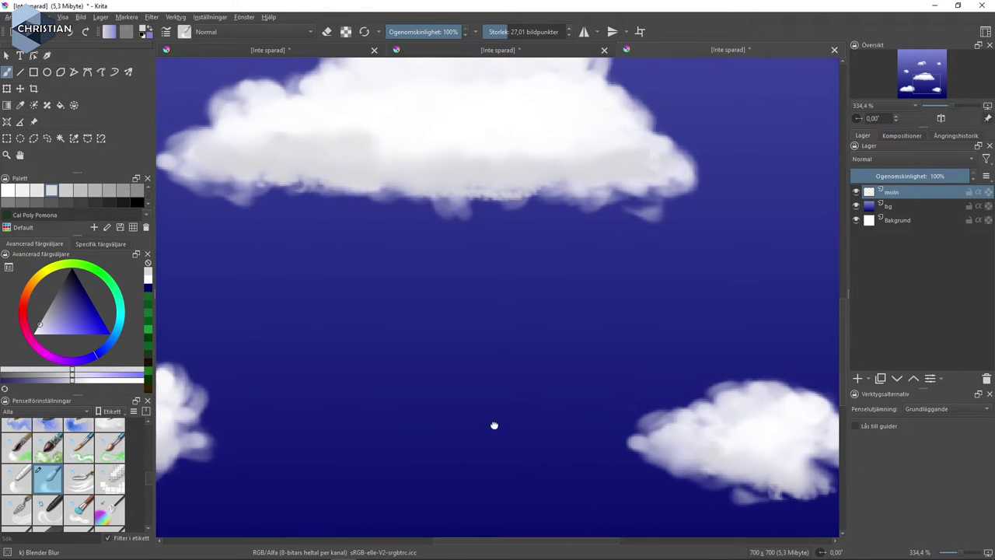
left_click_drag(63, 315, 48, 311)
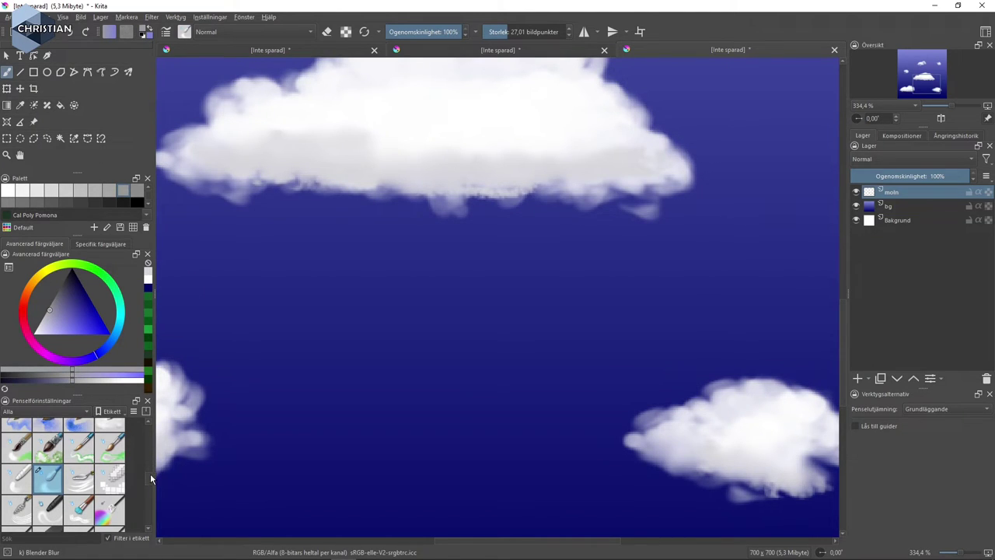
left_click_drag(151, 476, 152, 513)
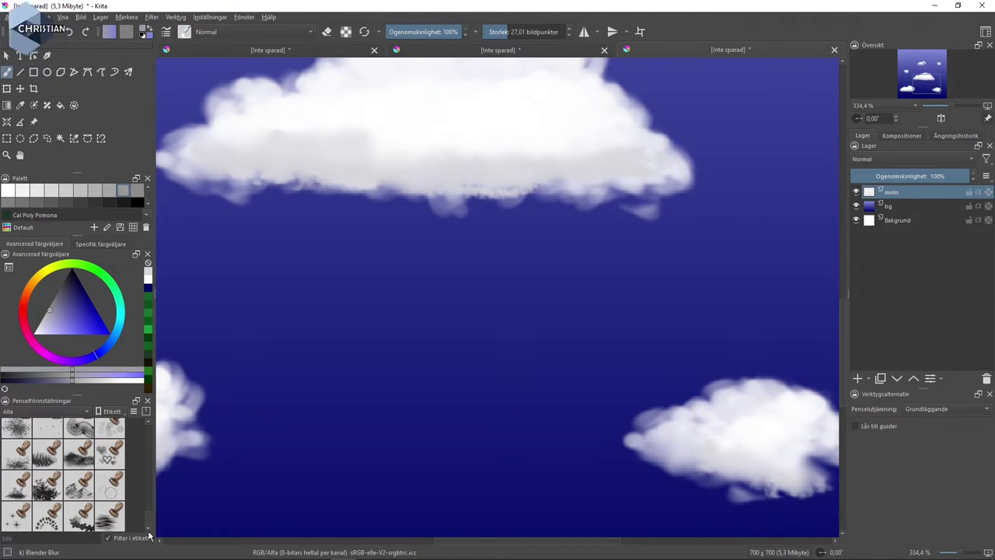
- Switch to a smaller Texture Snow Pile brush
scroll(140, 521, "up", 3)
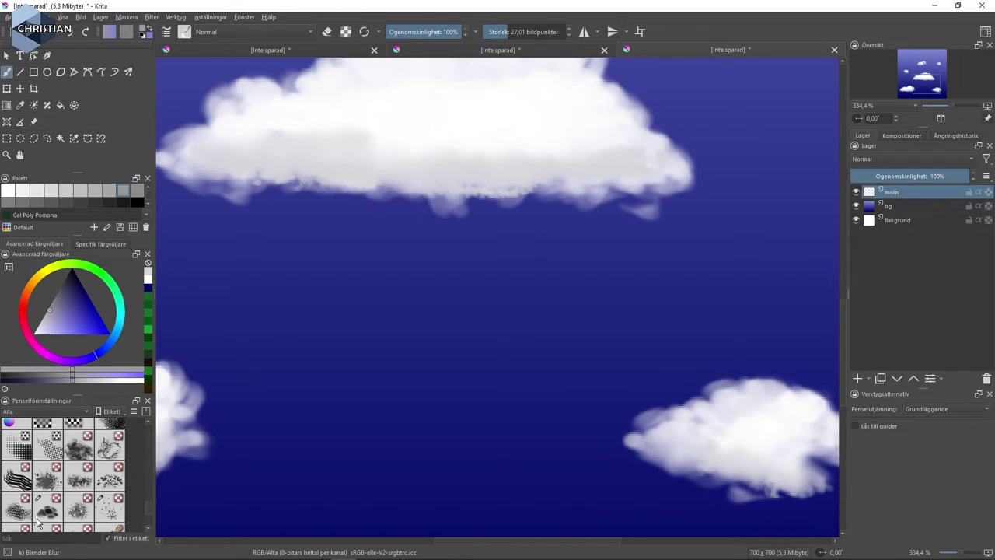
left_click(37, 517)
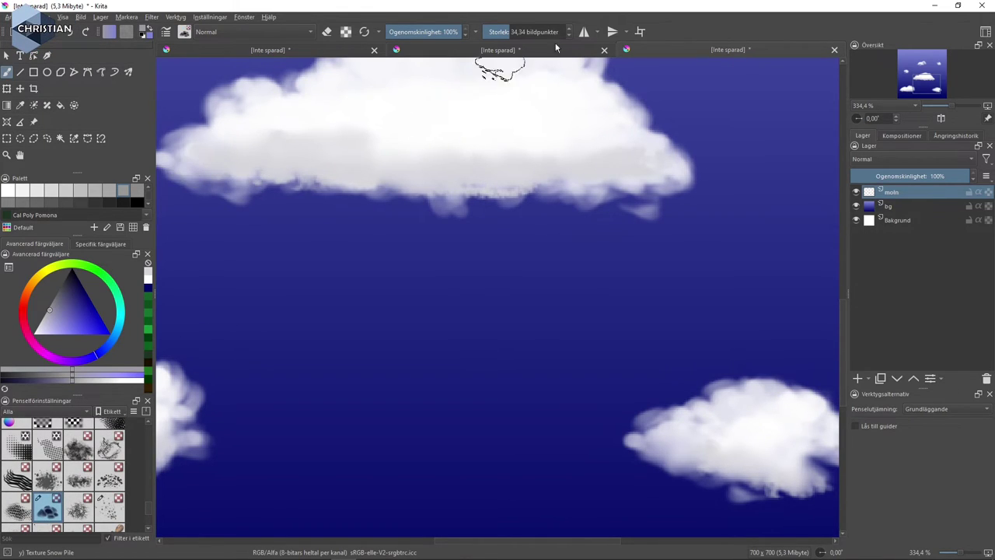
left_click_drag(516, 31, 509, 32)
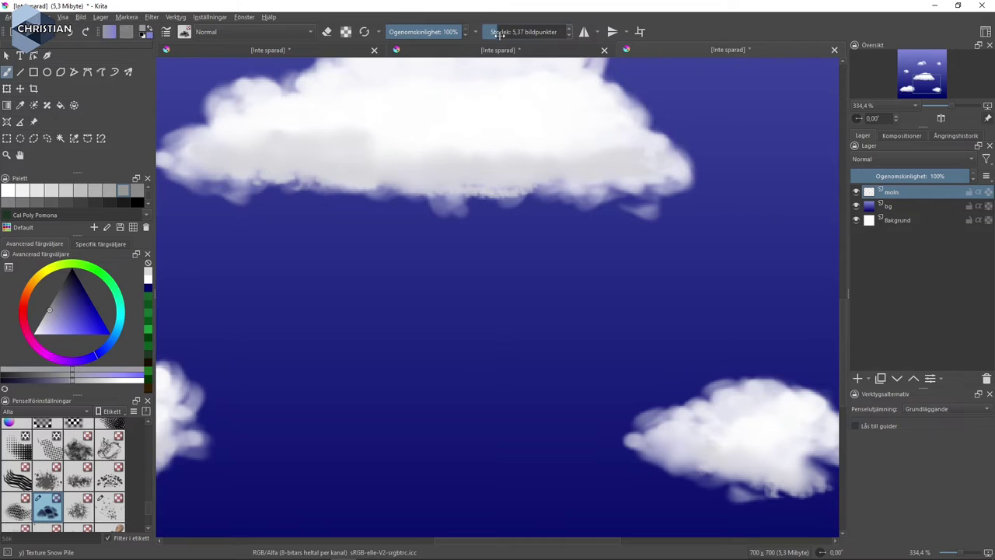
- Paint a thin grey line along the large cloud's underside, undoing one misstroke
left_click(192, 164)
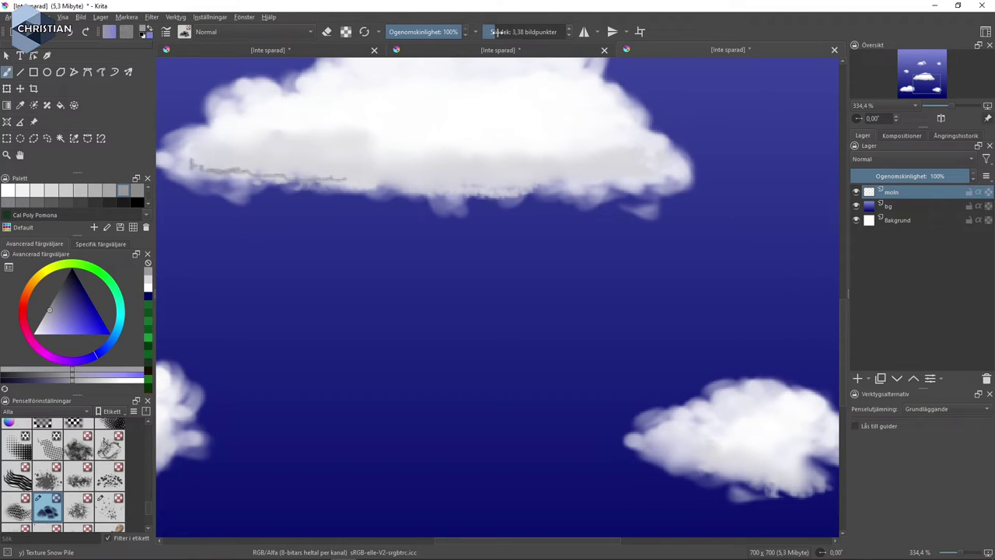
left_click_drag(323, 183, 364, 174)
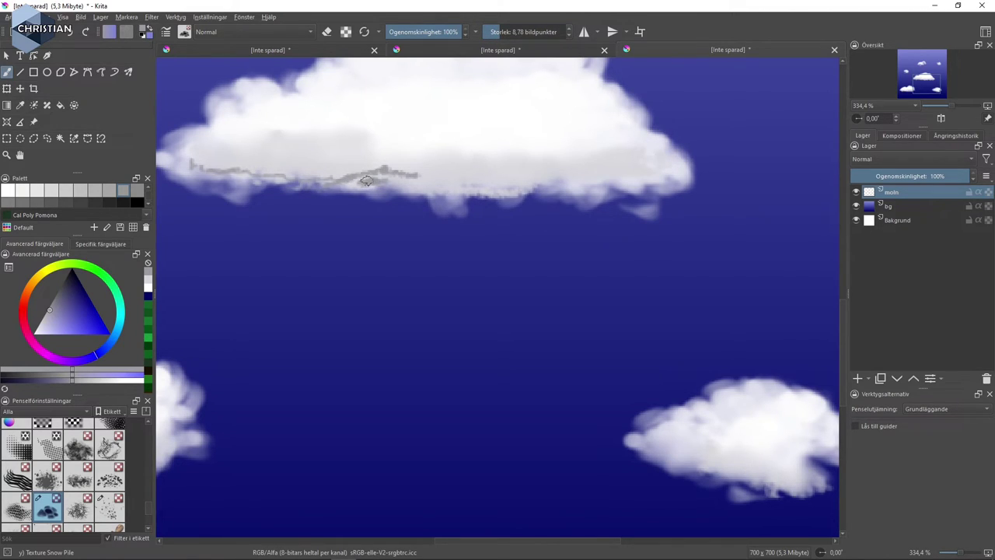
key("ctrl+z")
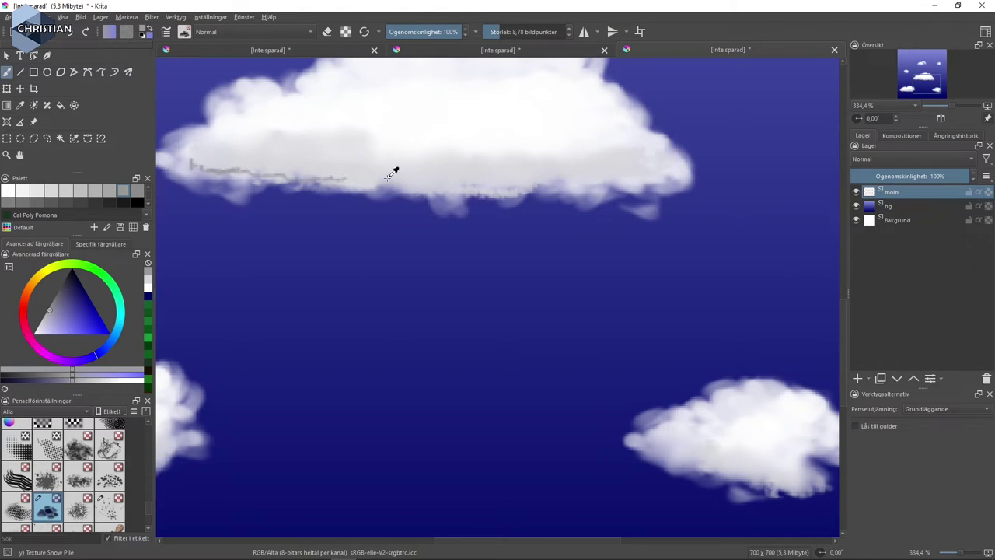
mouse_move(251, 175)
left_mouse_down()
mouse_move(190, 159)
mouse_move(320, 172)
left_mouse_up()
mouse_move(390, 182)
left_mouse_down()
mouse_move(599, 179)
mouse_move(580, 177)
left_mouse_up()
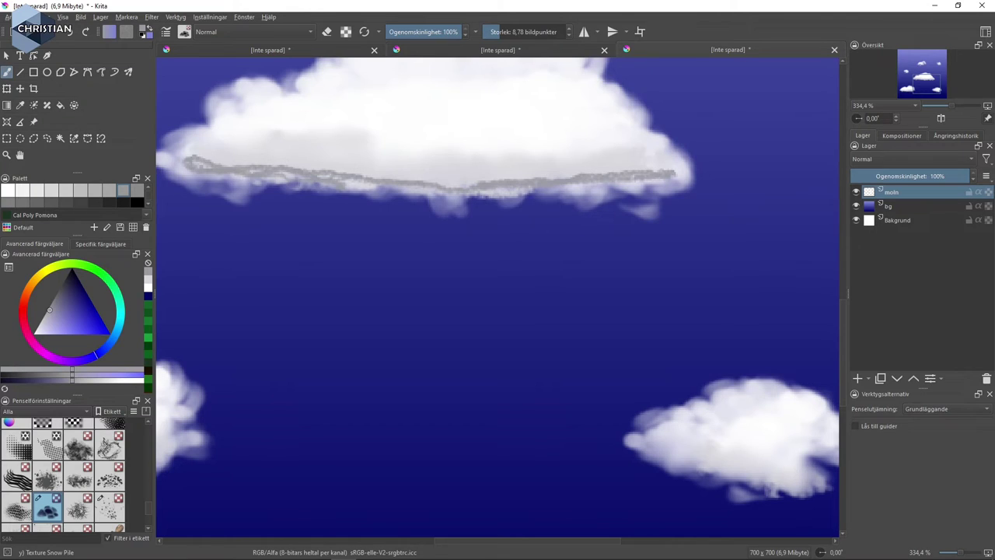
left_click_drag(146, 513, 155, 482)
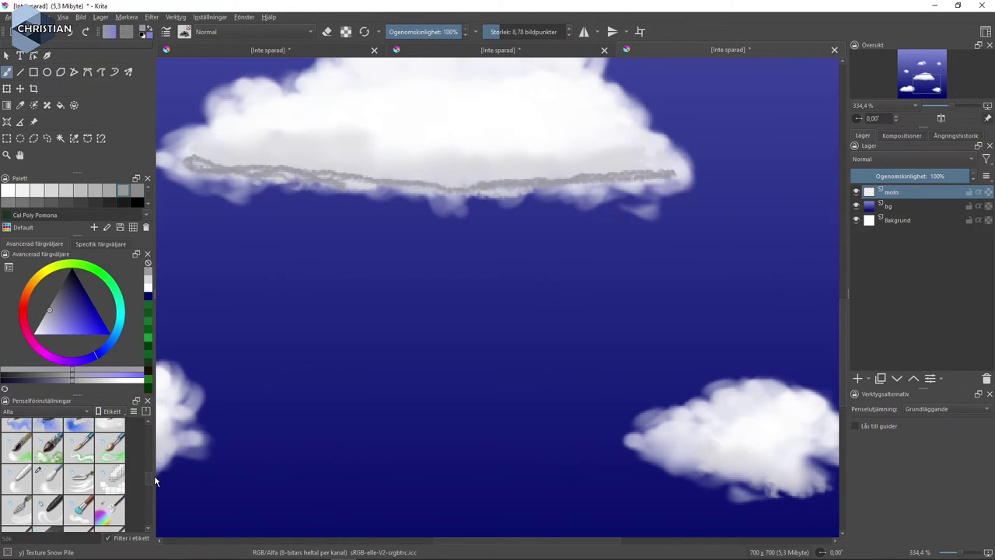
- Blur the grey line under the large cloud using the Blender Blur brush at 60% opacity
left_click(48, 484)
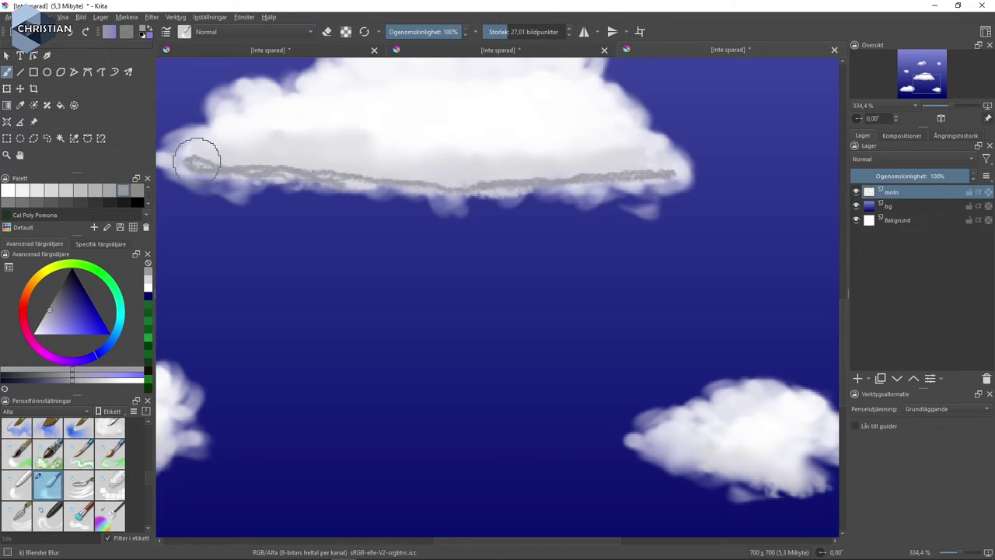
mouse_move(197, 159)
left_mouse_down()
mouse_move(213, 151)
mouse_move(244, 168)
mouse_move(428, 167)
left_mouse_up()
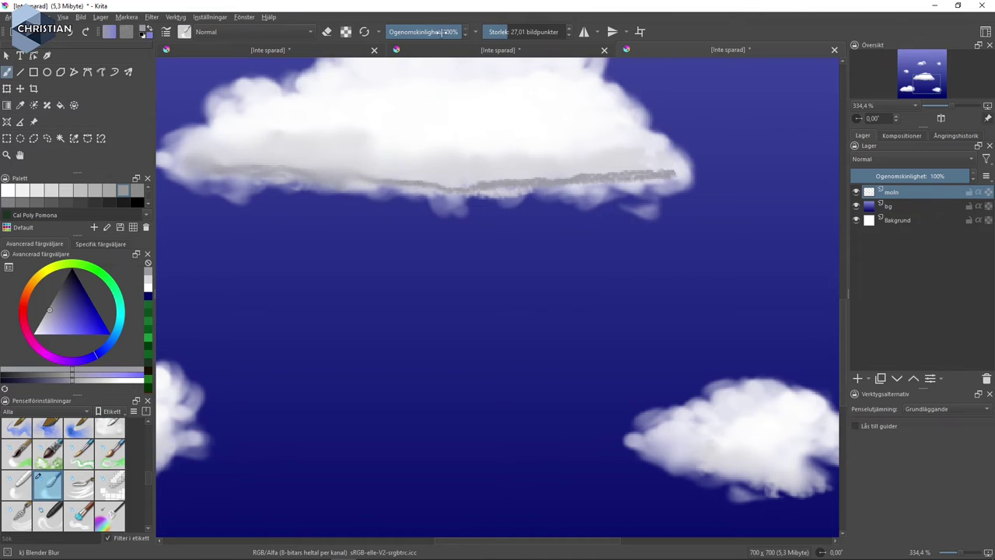
left_click_drag(442, 32, 433, 31)
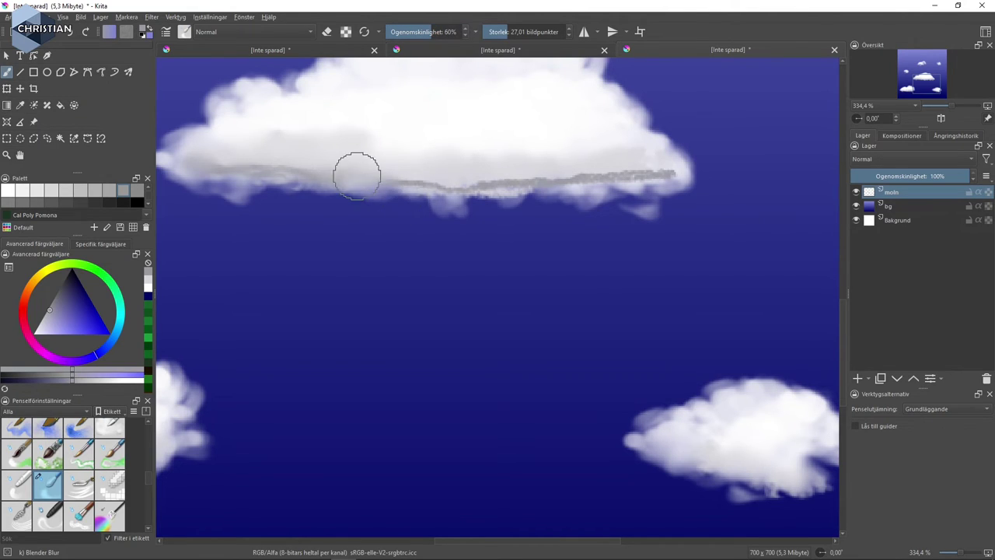
mouse_move(356, 175)
left_mouse_down()
mouse_move(642, 168)
mouse_move(611, 172)
left_mouse_up()
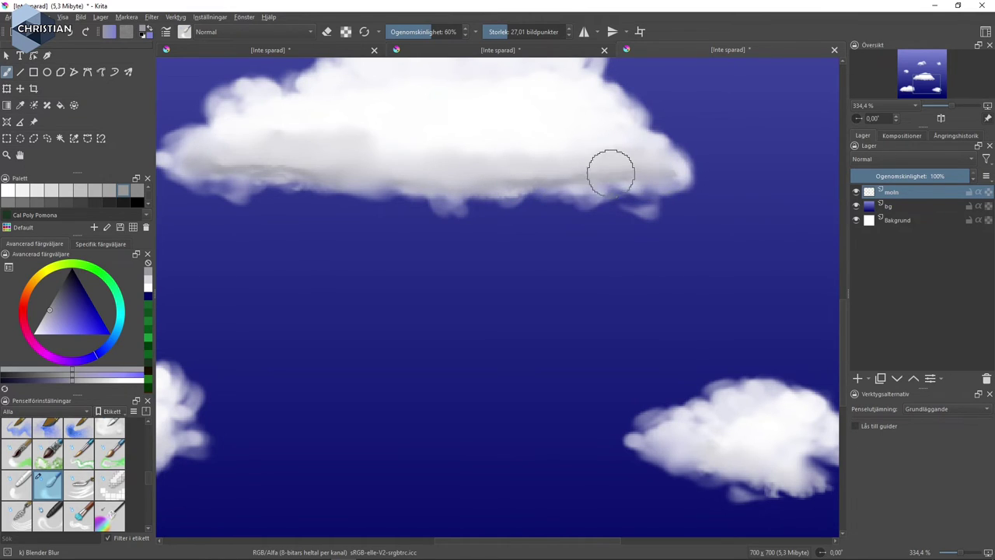
mouse_move(391, 291)
left_mouse_down()
mouse_move(377, 311)
mouse_move(378, 378)
mouse_move(369, 377)
left_mouse_up()
left_click_drag(325, 300, 433, 303)
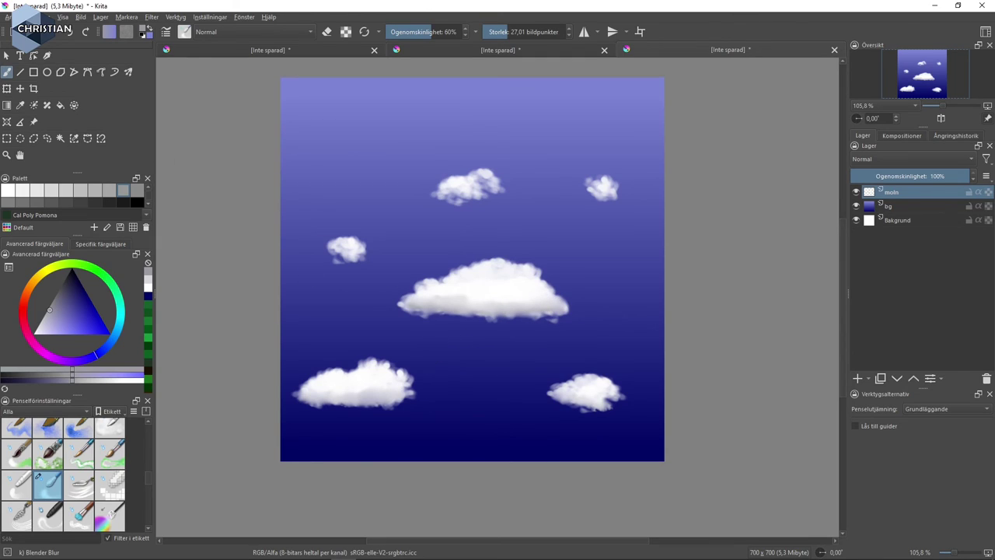
left_click(9, 16)
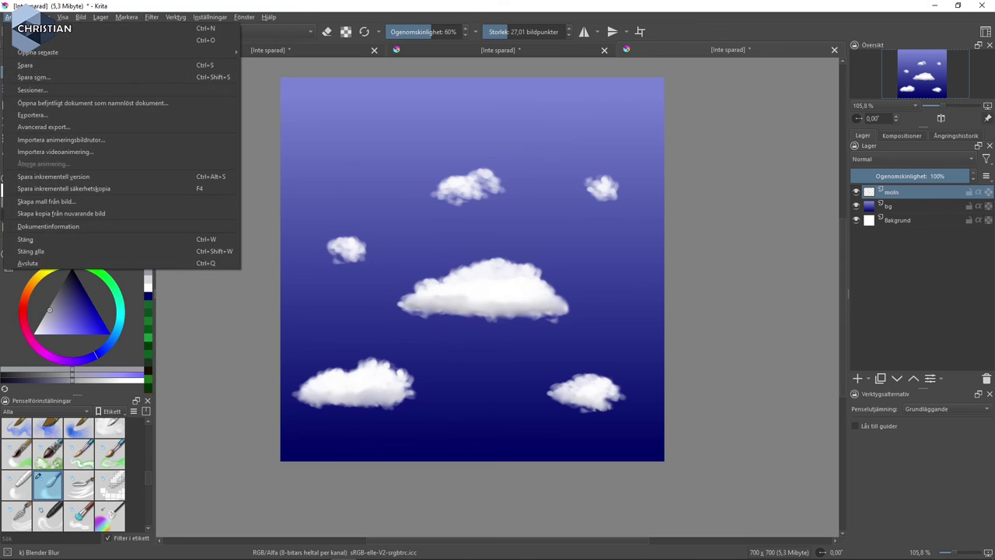
left_click(58, 117)
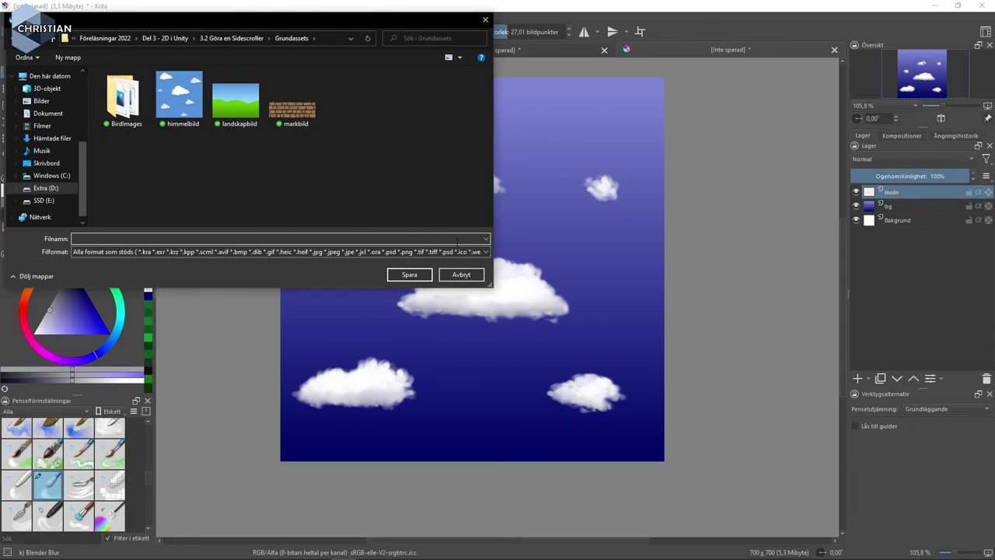
left_click(474, 276)
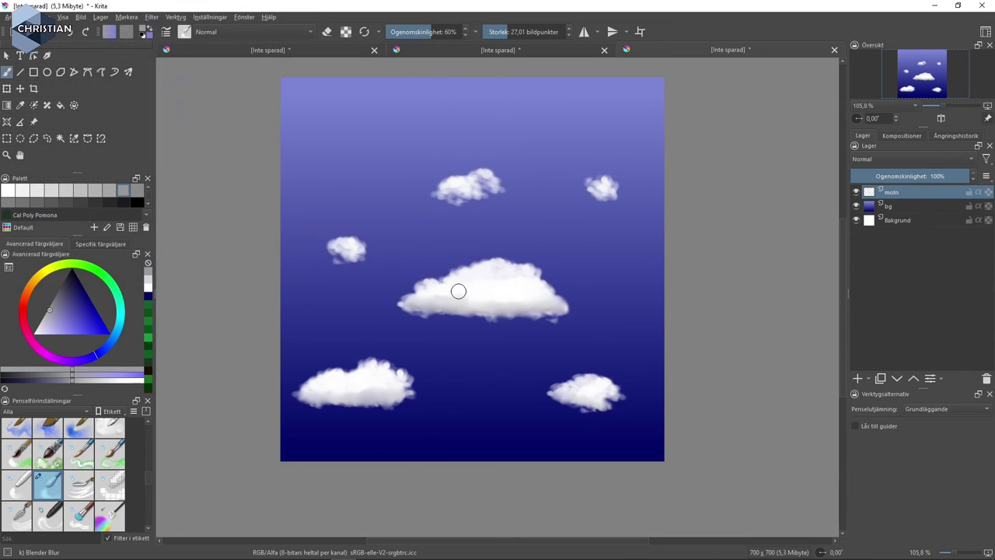